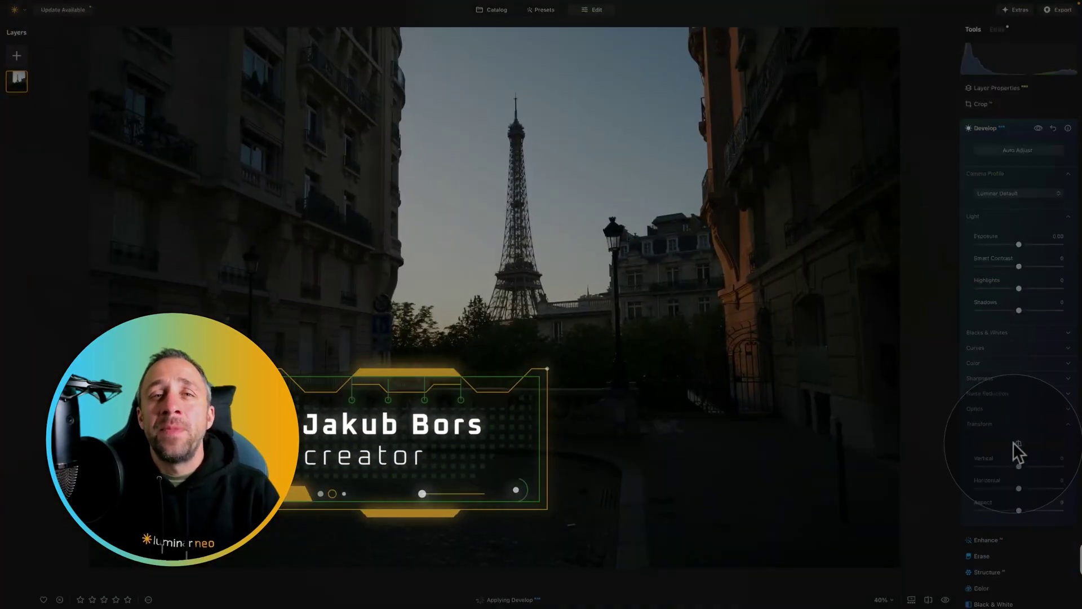
# - In Develop's Light section, set Highlights to -55 and Shadows to 92 on the street photo
pyautogui.click(1007, 190)
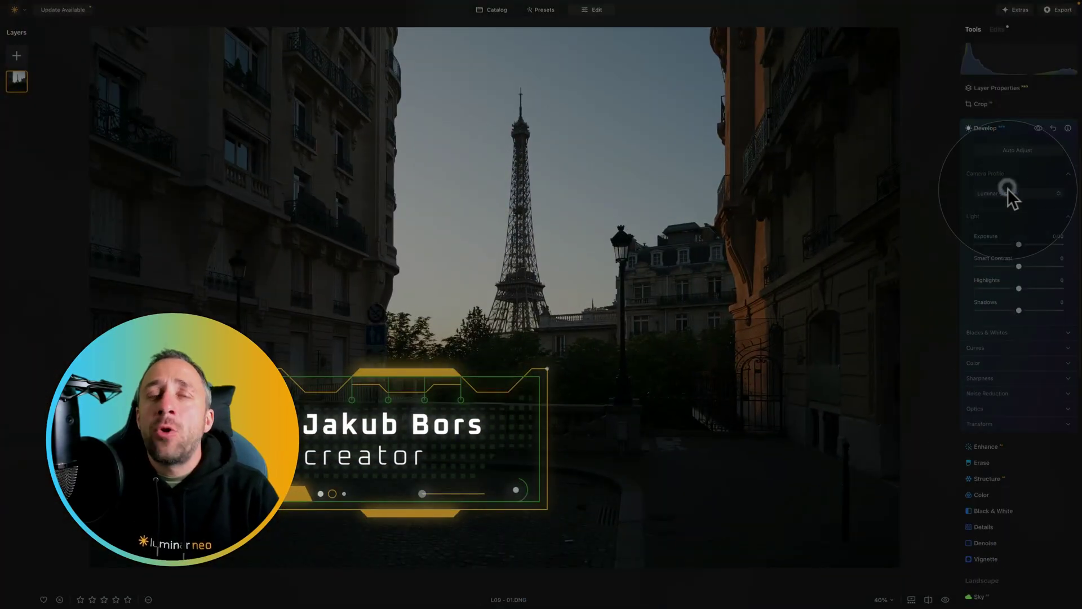
pyautogui.click(1007, 190)
pyautogui.moveTo(1019, 261); pyautogui.dragTo(1060, 287)
# - Collapse the Develop sections and bring up the 12 - Landscape Tool folder in Catalog
pyautogui.click(1017, 190)
pyautogui.click(993, 204)
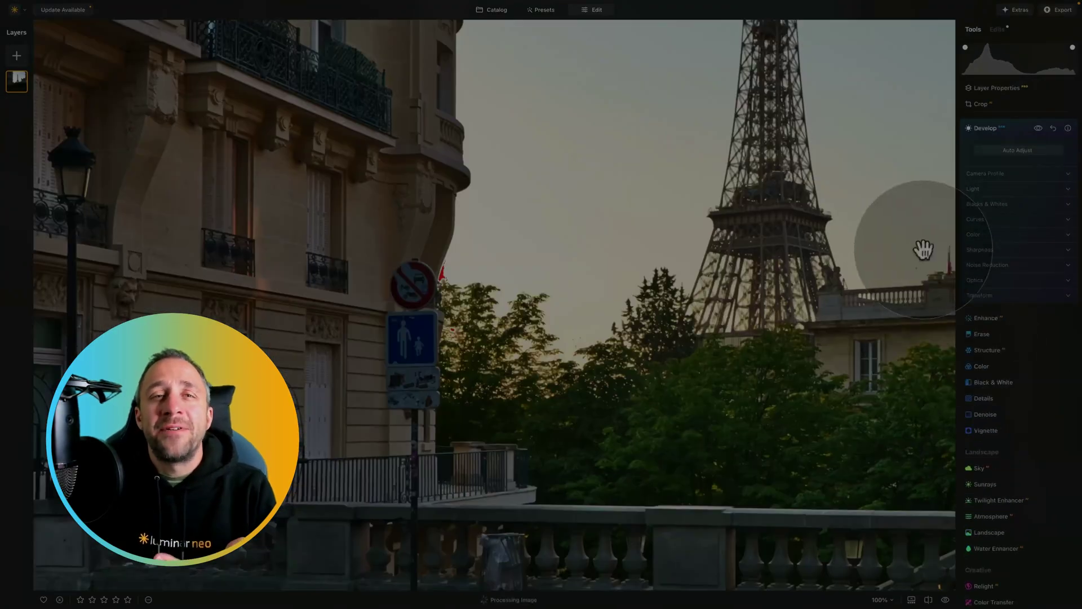
pyautogui.click(1069, 249)
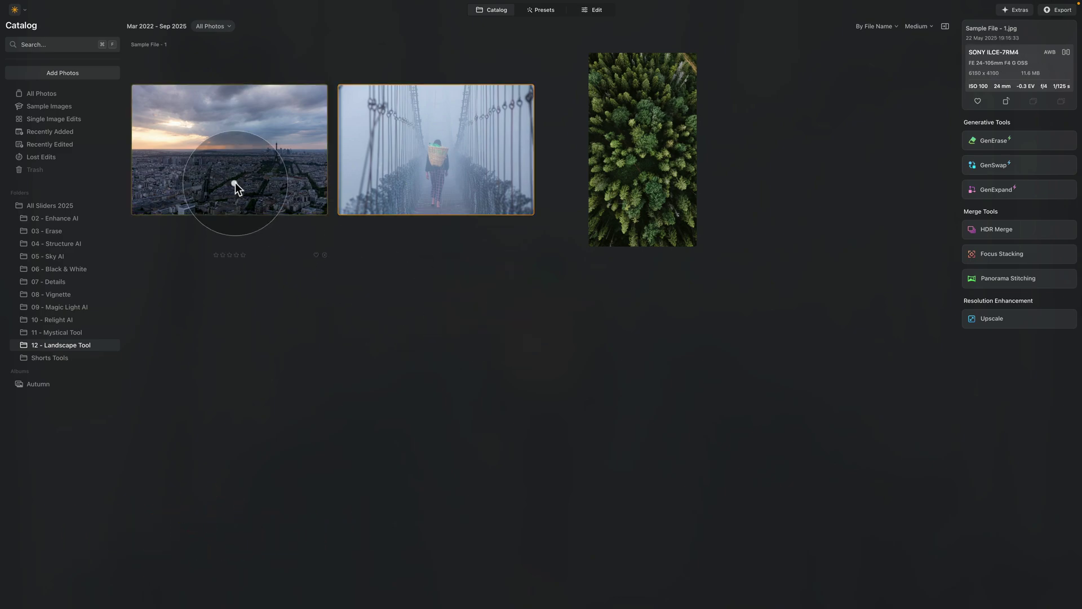
# - Select the misty bridge photo, Sample File - 2.jpg, and open it in the Edit module
pyautogui.click(453, 185)
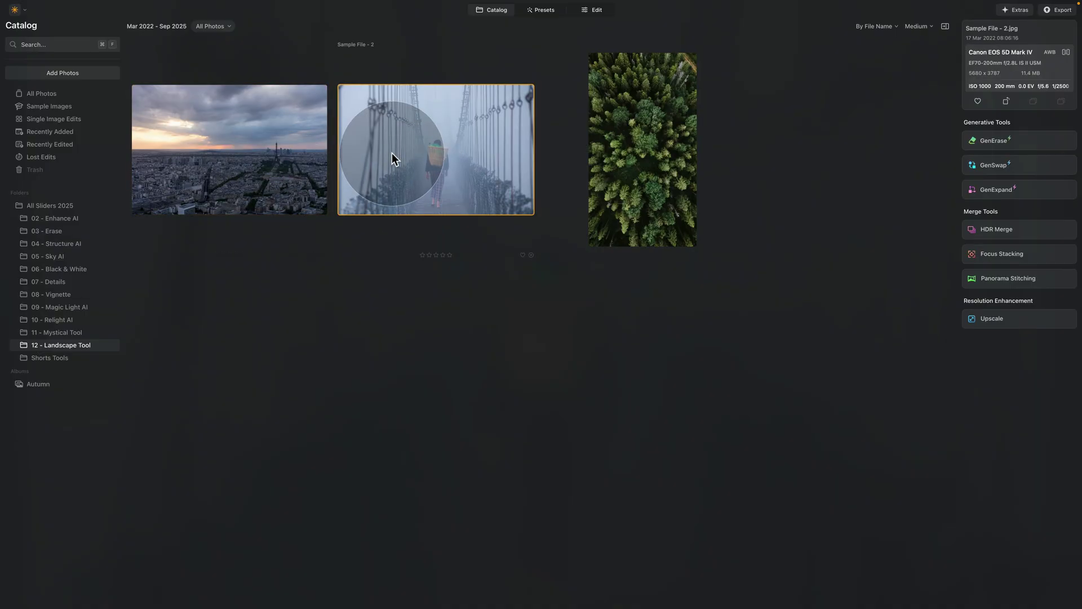
pyautogui.click(590, 10)
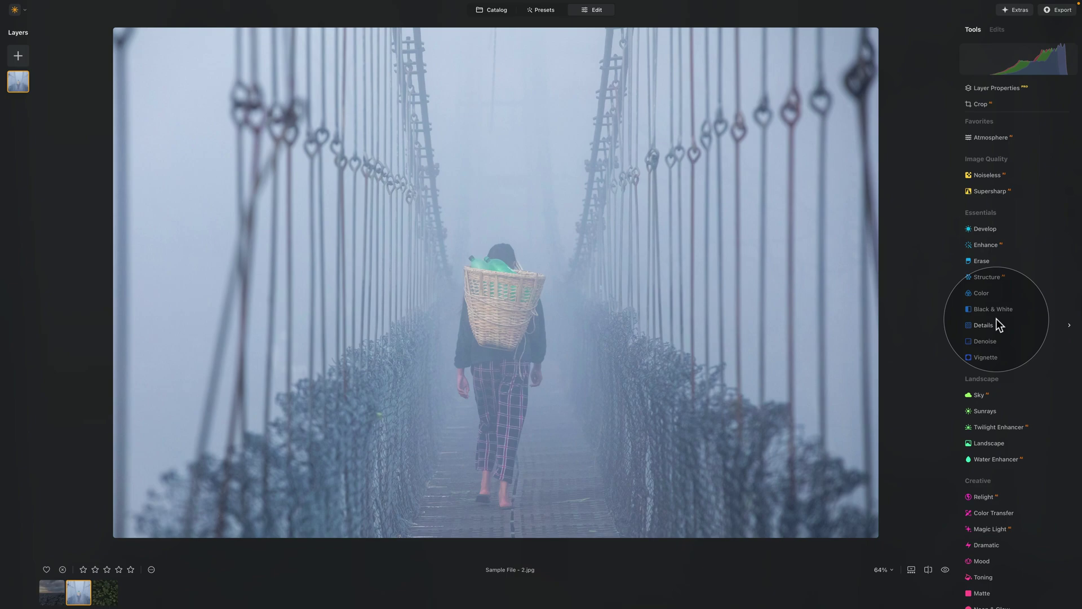
# - Expand the Landscape tool to show its Dehaze, Golden Hour and Foliage Enhancer sliders at 0
pyautogui.scroll(-3, 996, 316)
pyautogui.scroll(-4, 992, 299)
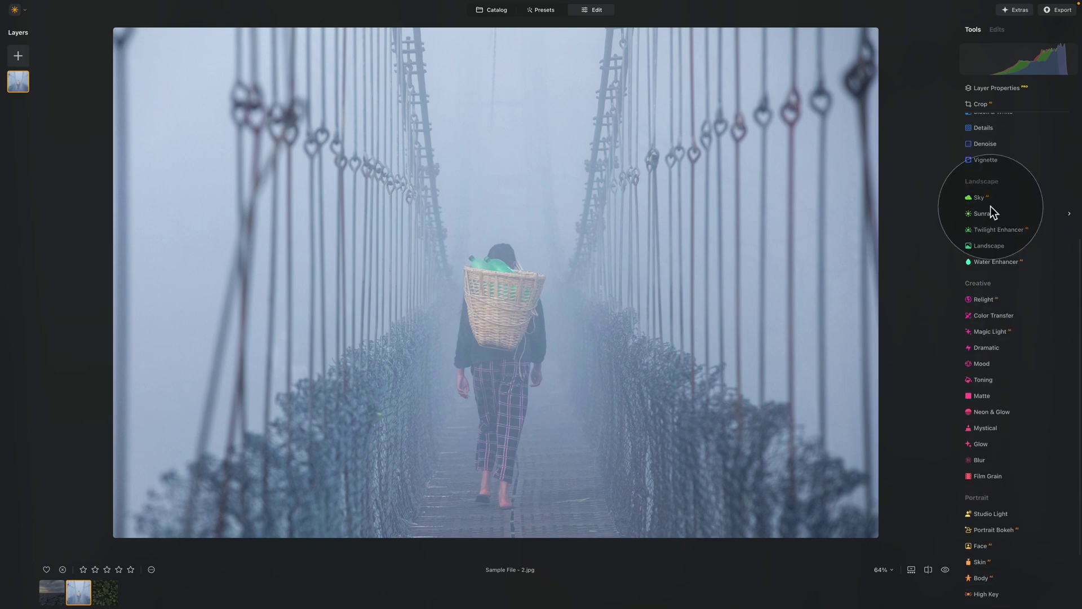
pyautogui.click(993, 246)
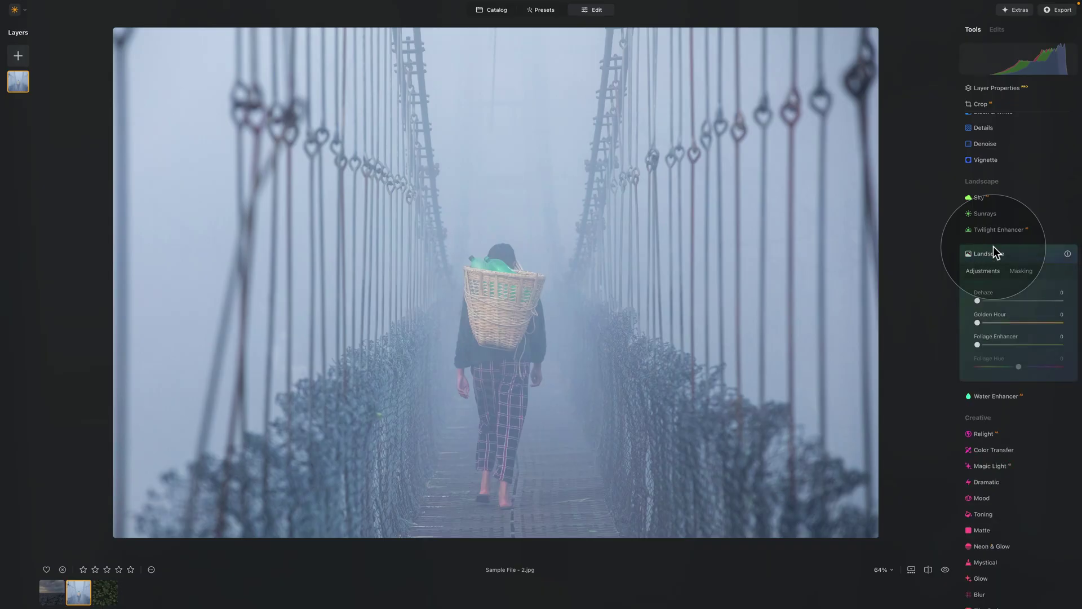
pyautogui.scroll(-3, 1000, 262)
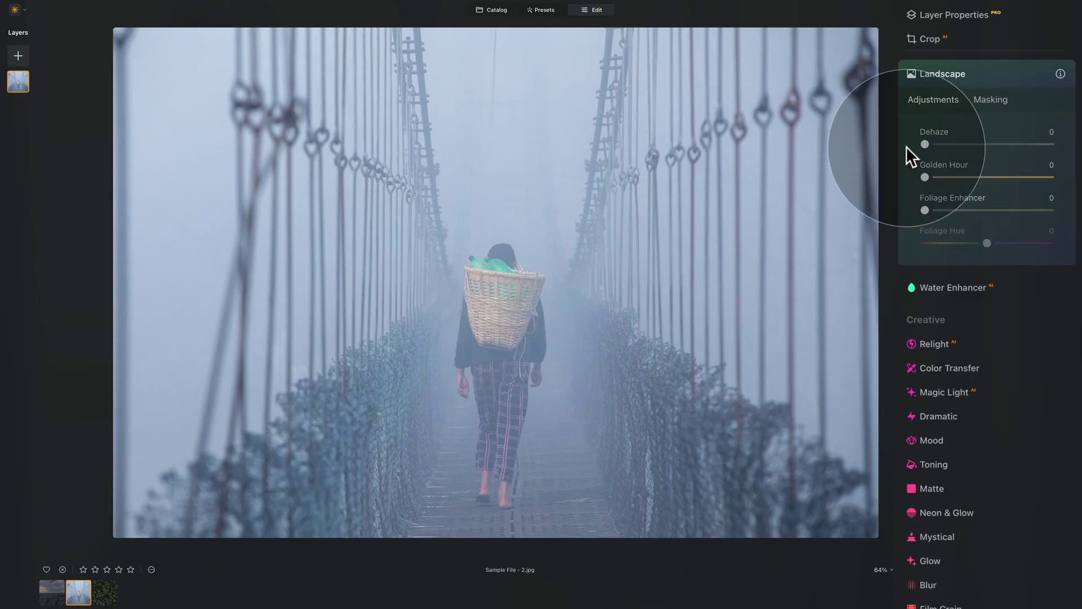
pyautogui.moveTo(925, 145); pyautogui.dragTo(996, 144)
pyautogui.moveTo(1074, 162); pyautogui.dragTo(1074, 162)
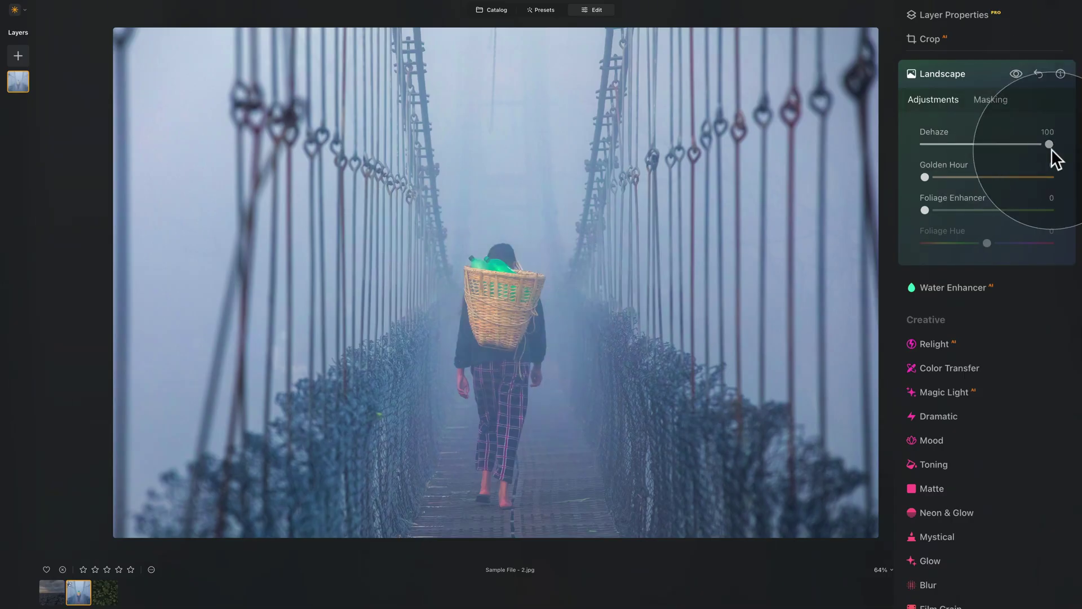
pyautogui.moveTo(1050, 144)
pyautogui.mouseDown()
pyautogui.moveTo(983, 145)
pyautogui.moveTo(1030, 147)
pyautogui.mouseUp()
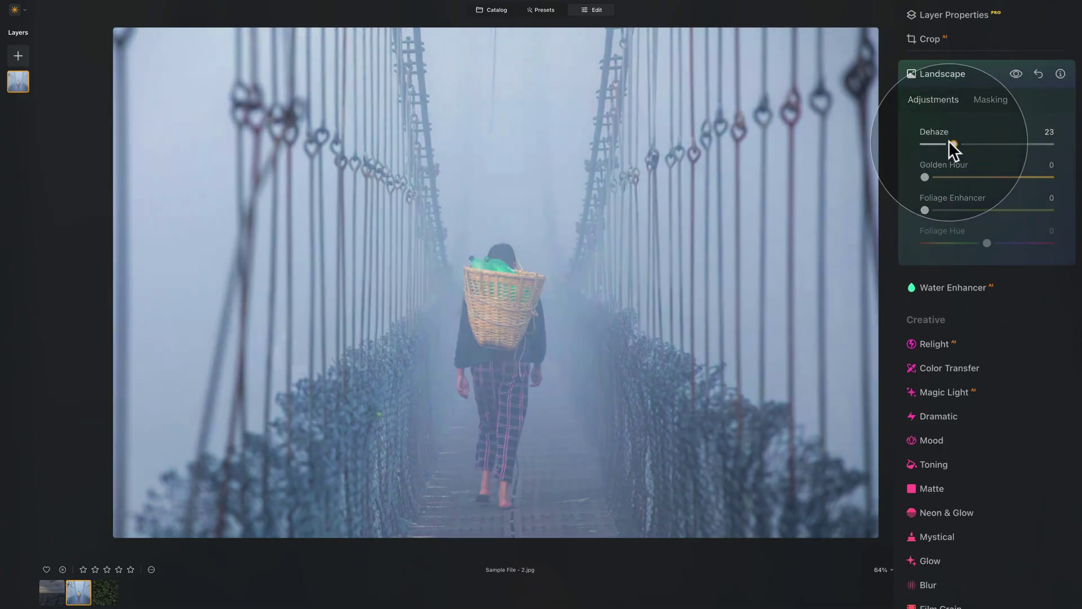
pyautogui.moveTo(951, 144); pyautogui.dragTo(1069, 155)
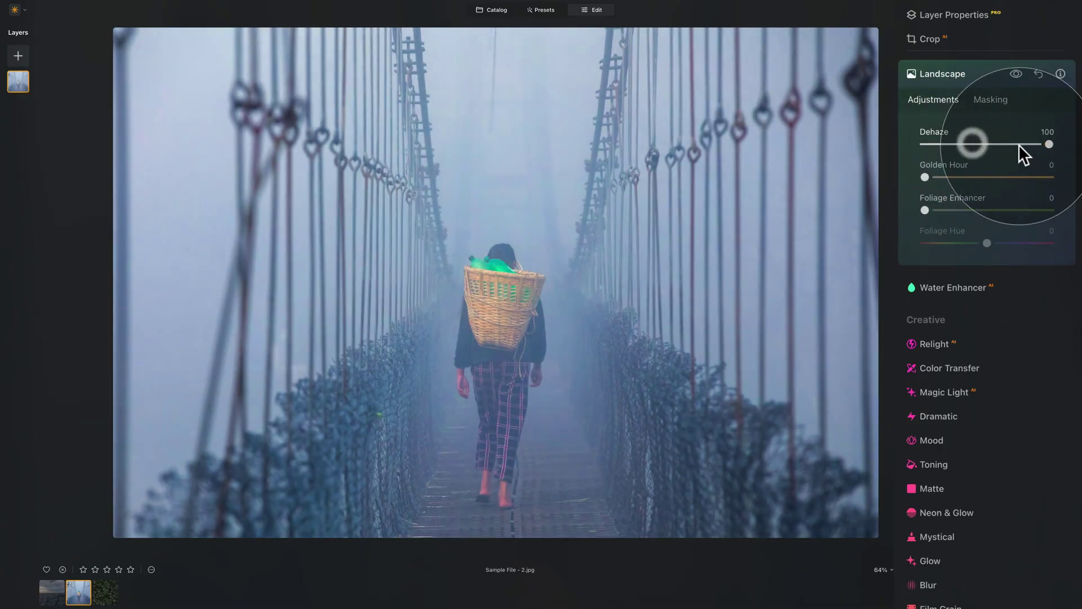
pyautogui.moveTo(960, 144); pyautogui.dragTo(1068, 144)
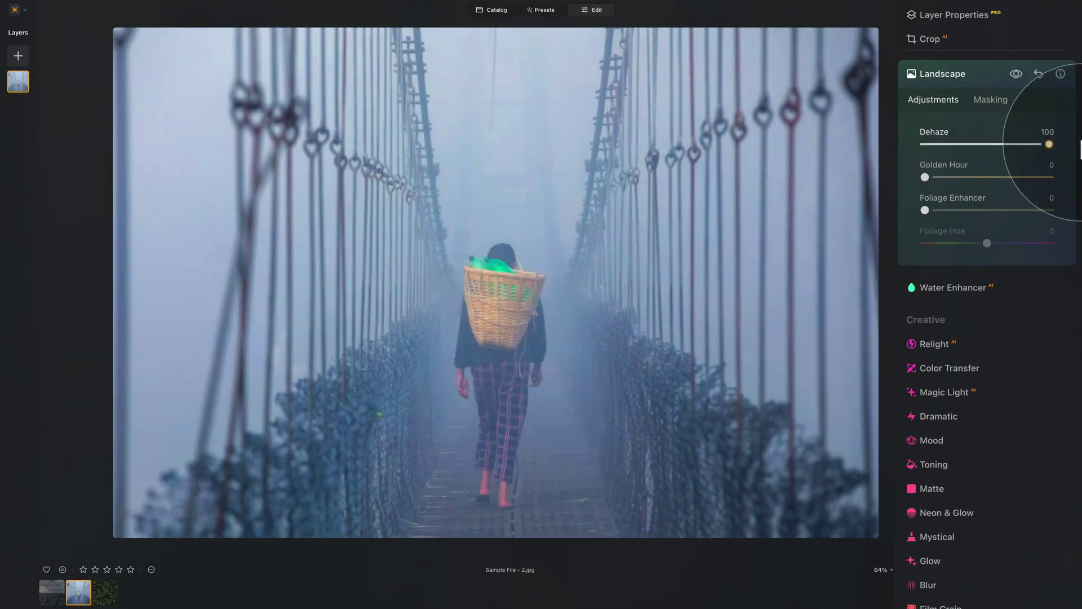
pyautogui.doubleClick(941, 131)
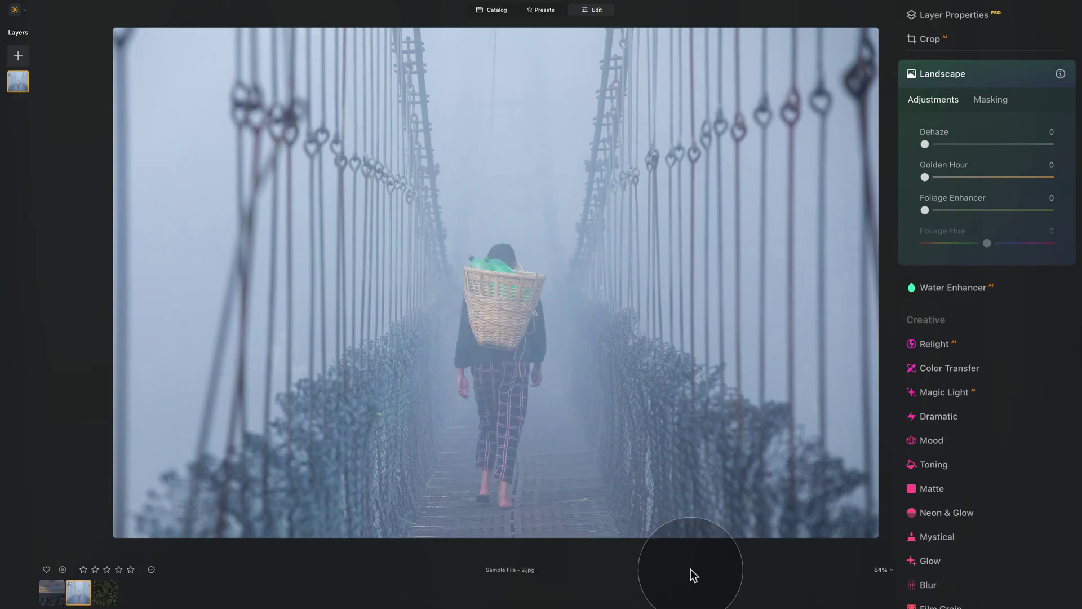
# - Switch to the Paris skyline, Sample File - 1.jpg, and expand its Landscape settings
pyautogui.click(54, 595)
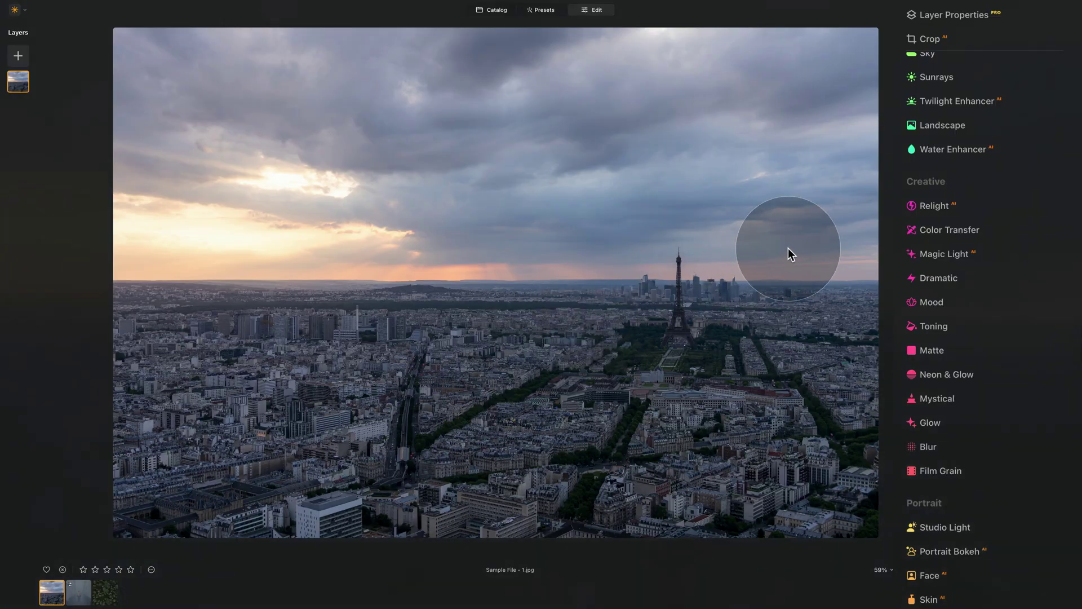
pyautogui.scroll(2, 958, 169)
pyautogui.click(966, 205)
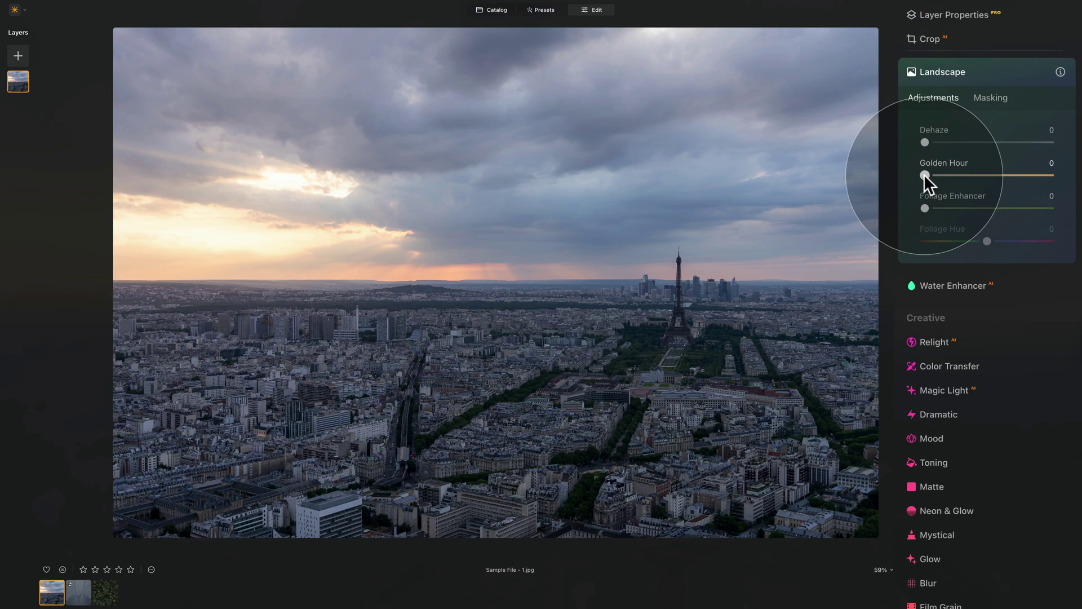
pyautogui.moveTo(924, 174); pyautogui.dragTo(982, 177)
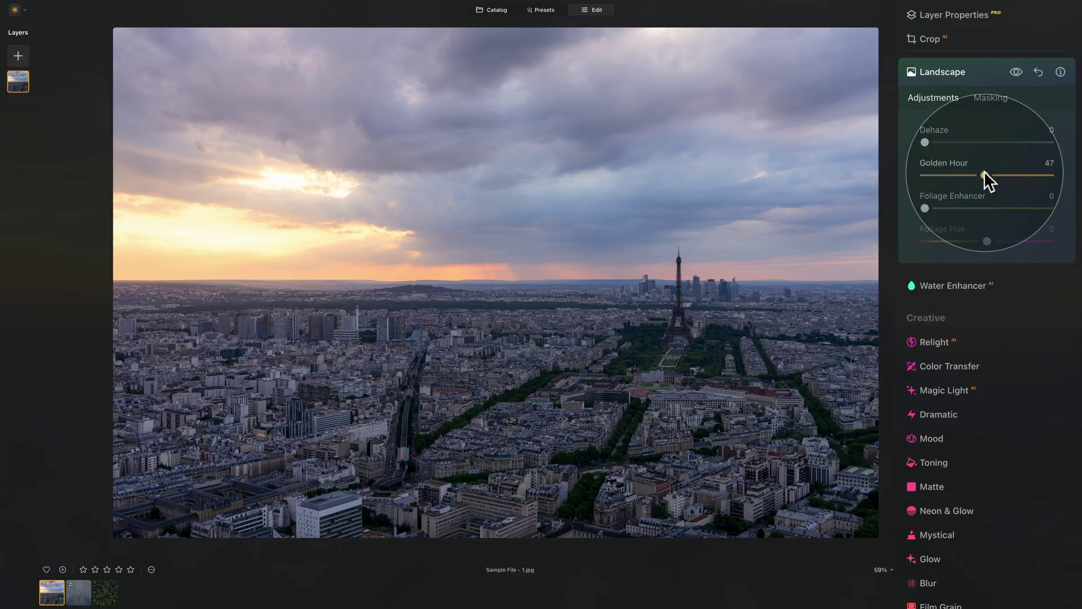
pyautogui.moveTo(985, 171); pyautogui.dragTo(1071, 172)
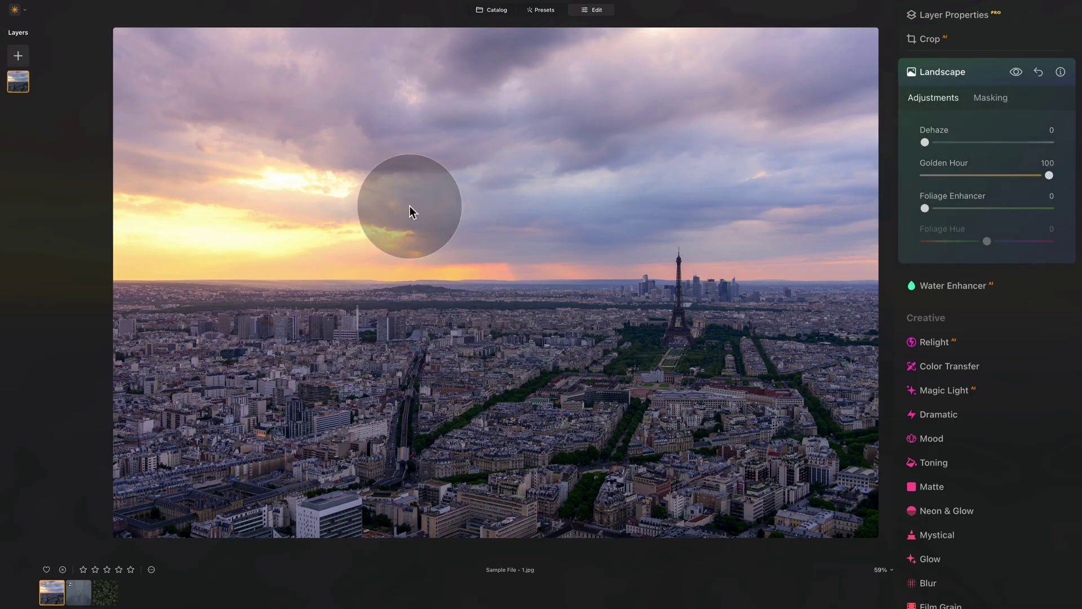
pyautogui.doubleClick(949, 163)
pyautogui.moveTo(960, 172); pyautogui.dragTo(919, 174)
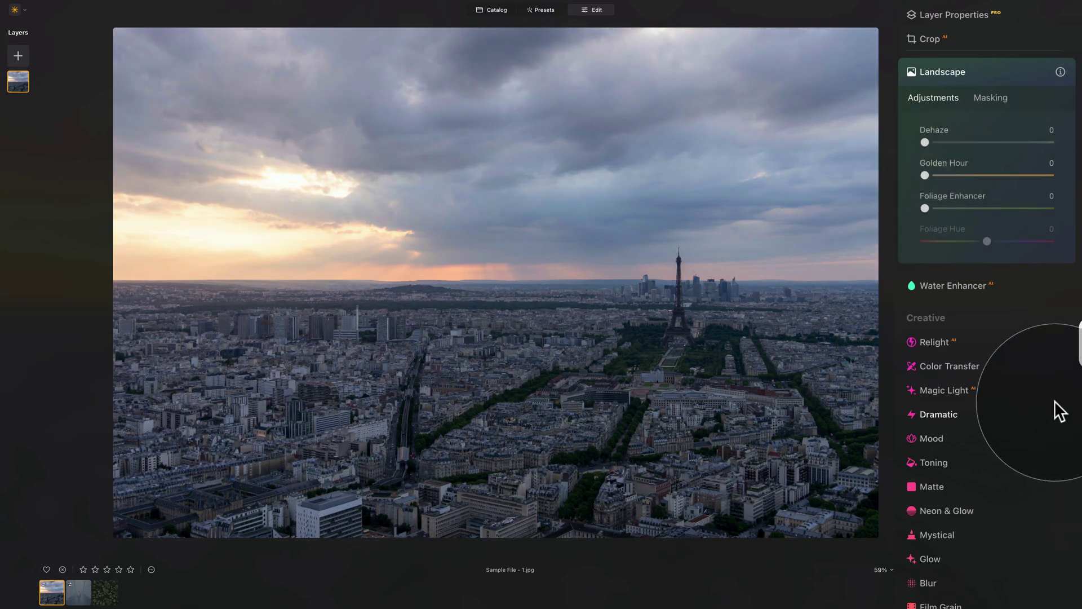
pyautogui.click(978, 195)
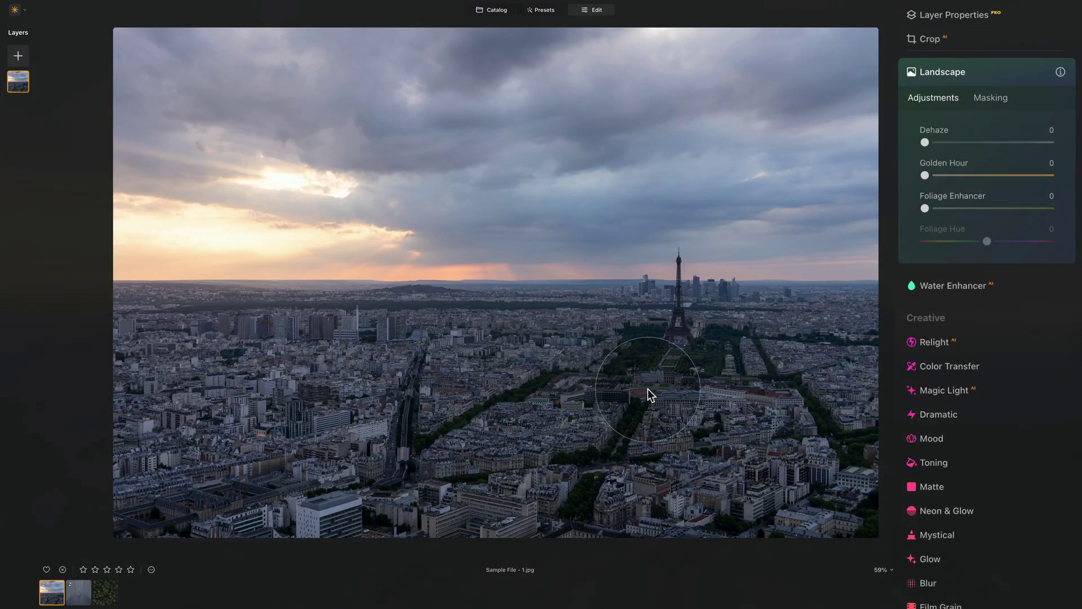
pyautogui.click(976, 208)
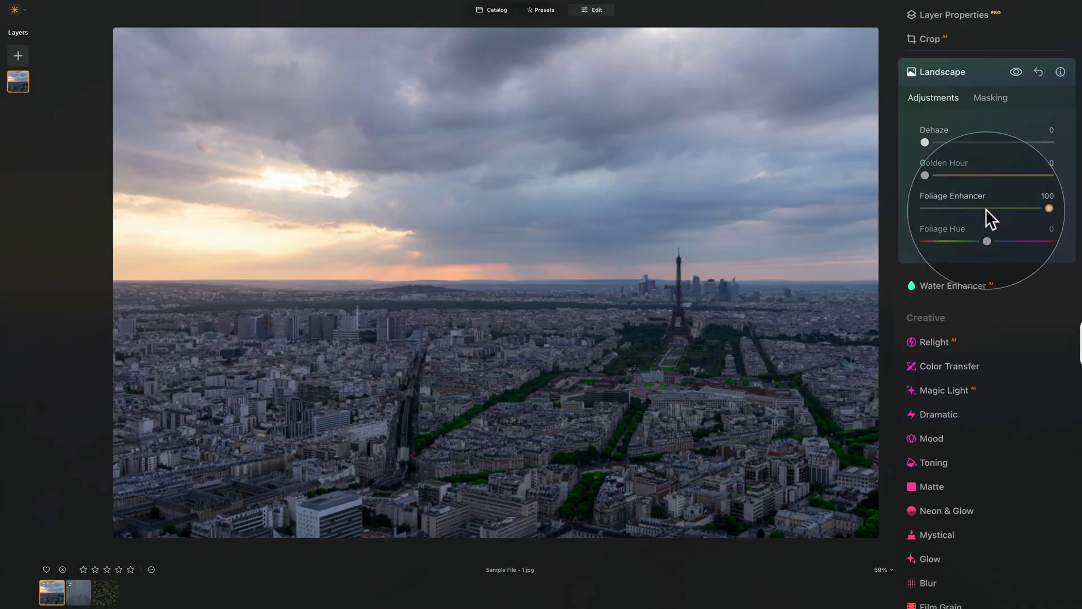
pyautogui.doubleClick(977, 208)
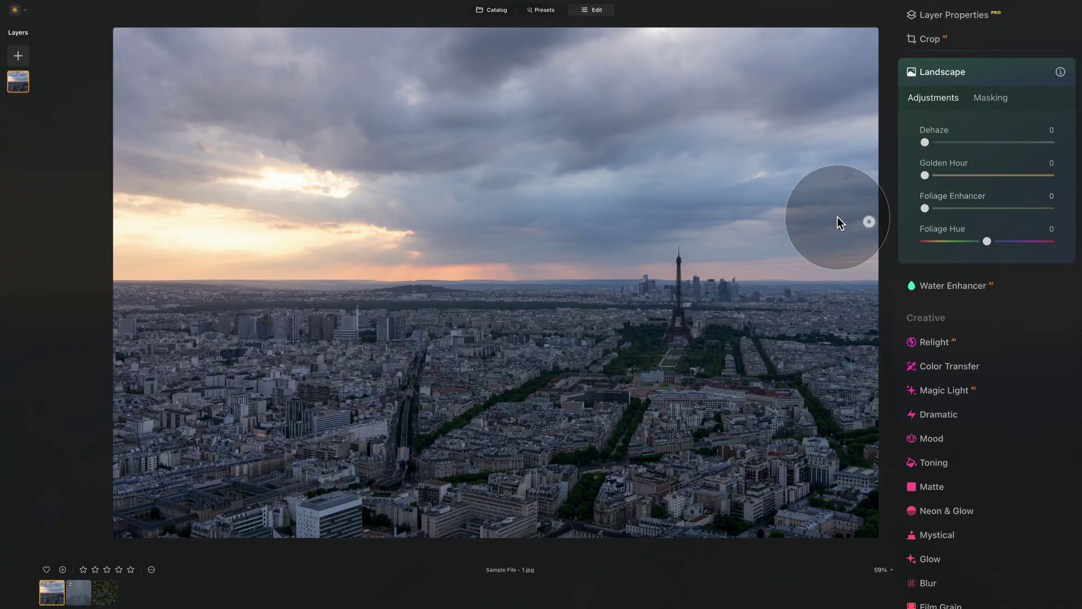
# - On Sample File - 3.jpg, push Landscape Foliage Enhancer to 100, then ease it back to 30
pyautogui.click(112, 592)
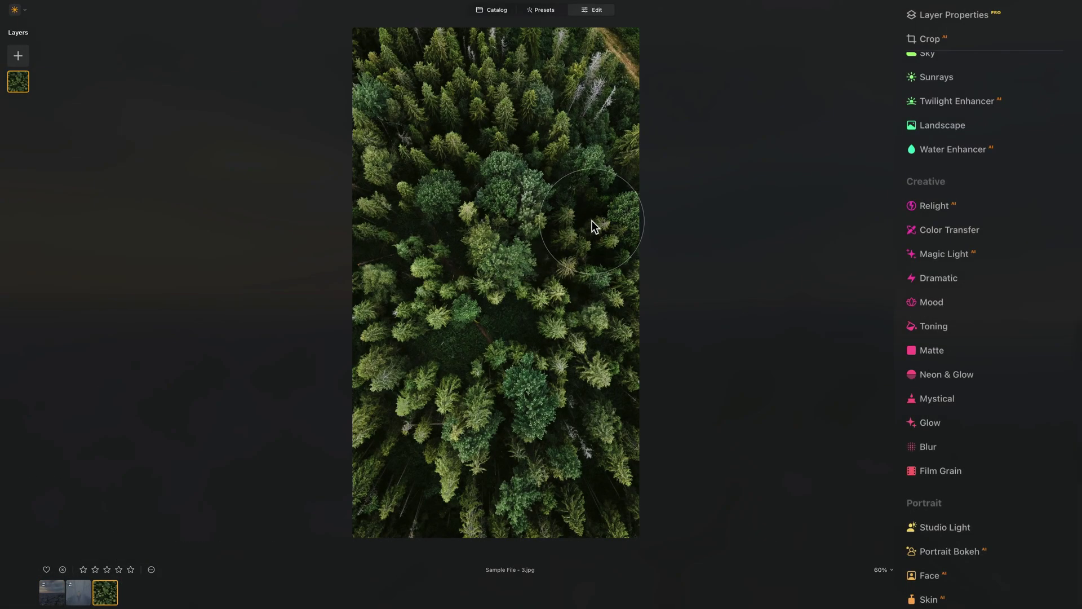
pyautogui.click(945, 125)
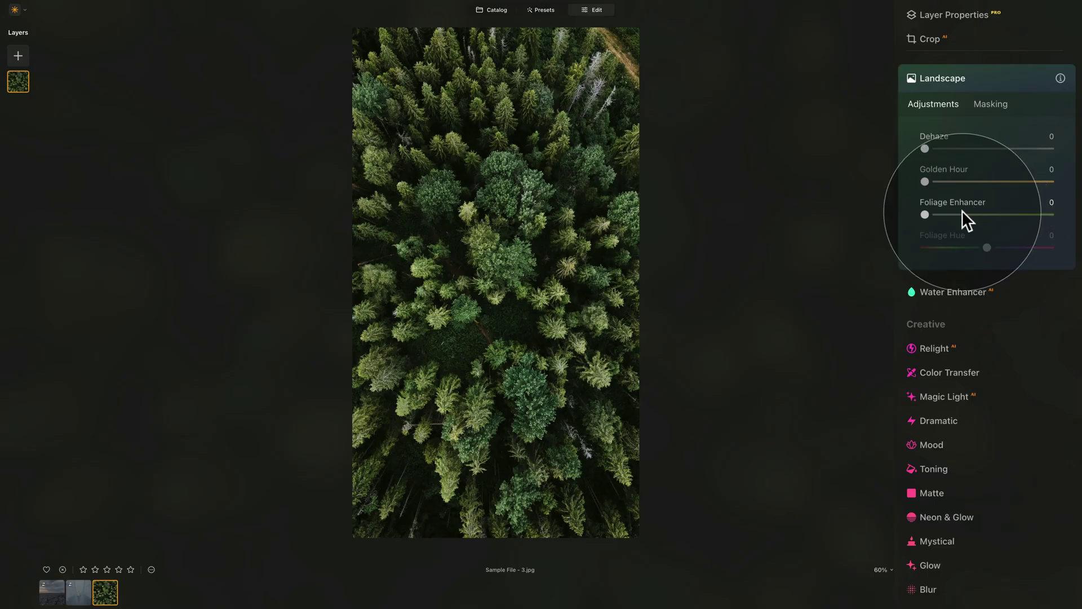
pyautogui.moveTo(924, 214); pyautogui.dragTo(1052, 222)
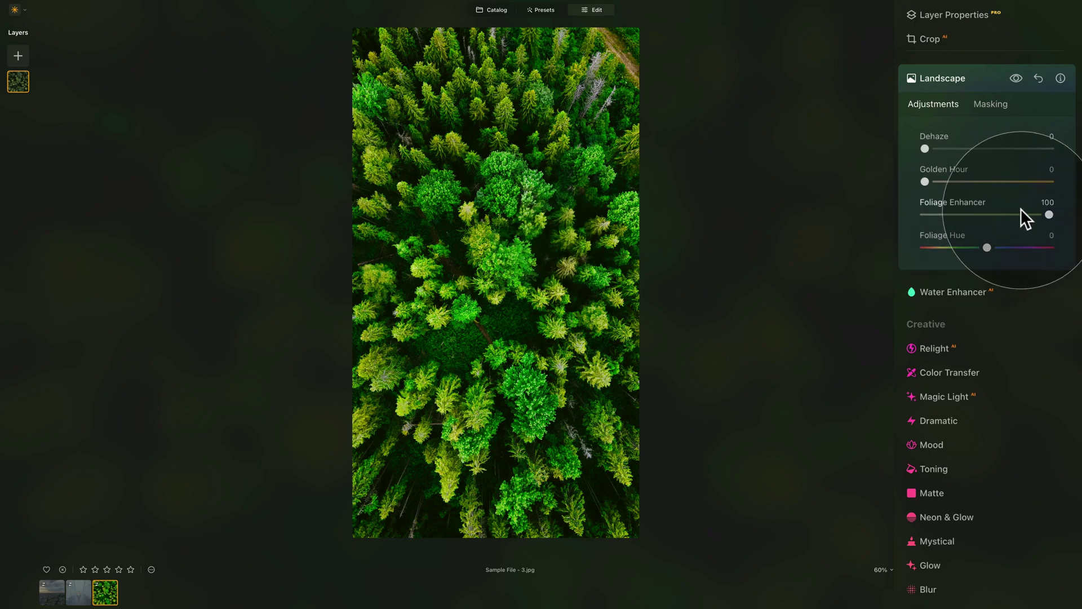
pyautogui.moveTo(1048, 214); pyautogui.dragTo(963, 214)
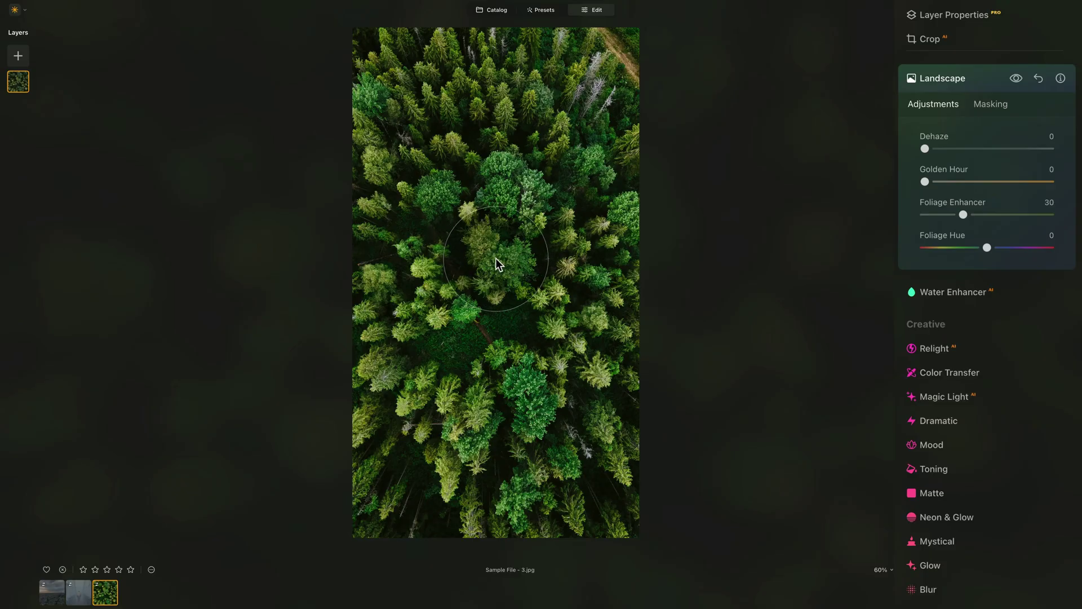
# - Raise Foliage Enhancer to 46 and try a yellower Foliage Hue before resetting it to 0
pyautogui.click(950, 195)
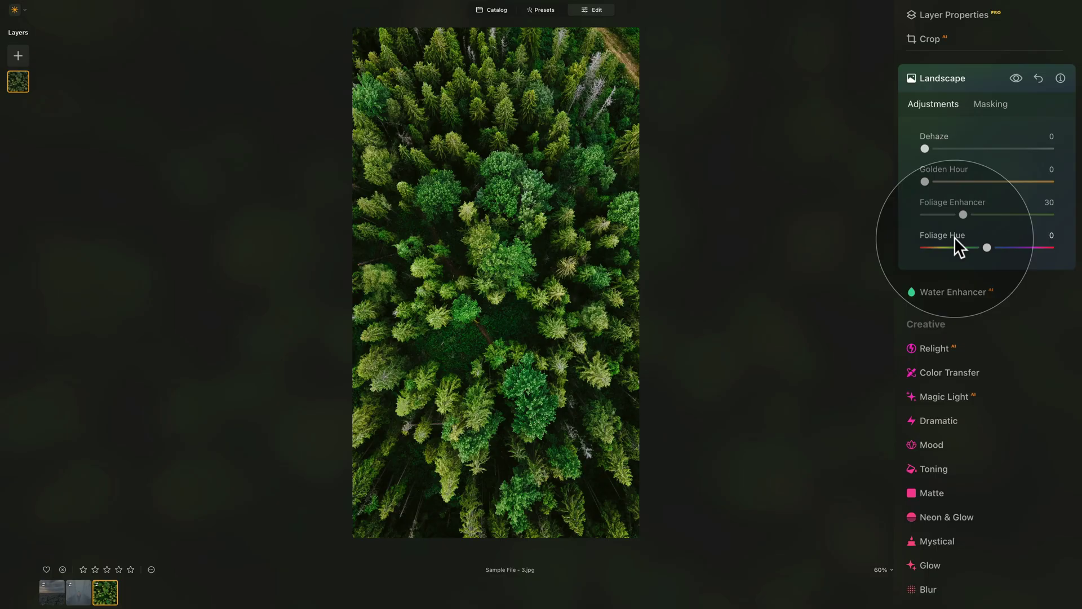
pyautogui.moveTo(963, 214); pyautogui.dragTo(1011, 210)
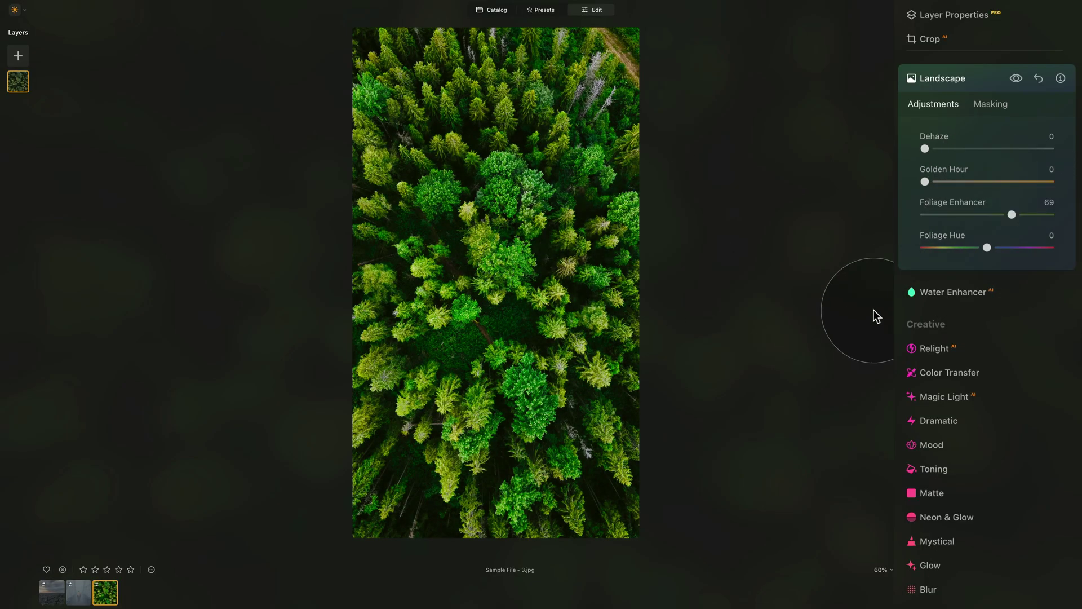
pyautogui.moveTo(986, 247); pyautogui.dragTo(954, 247)
pyautogui.doubleClick(943, 239)
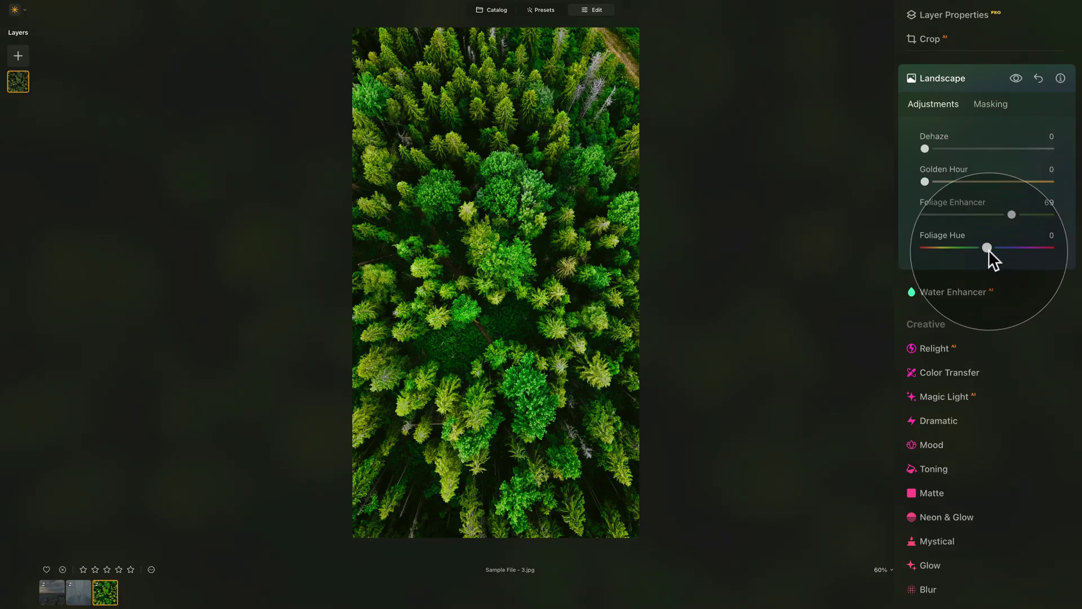
# - Try Foliage Hue at -26, yellow-olive and green, reset it to 0, and lower Enhancer to 31
pyautogui.moveTo(989, 248); pyautogui.dragTo(971, 247)
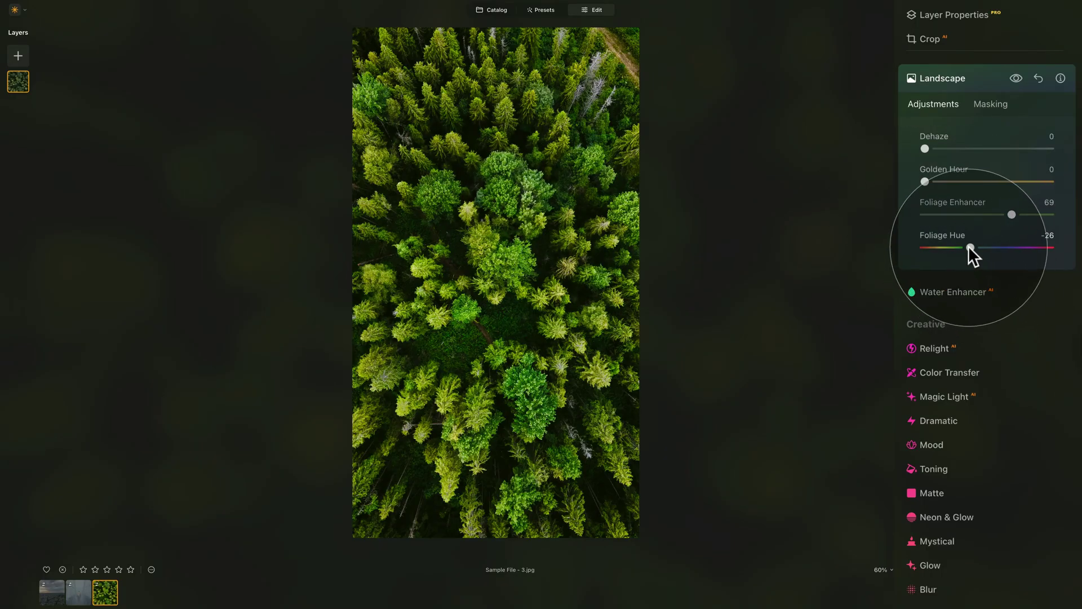
pyautogui.moveTo(968, 246); pyautogui.dragTo(911, 248)
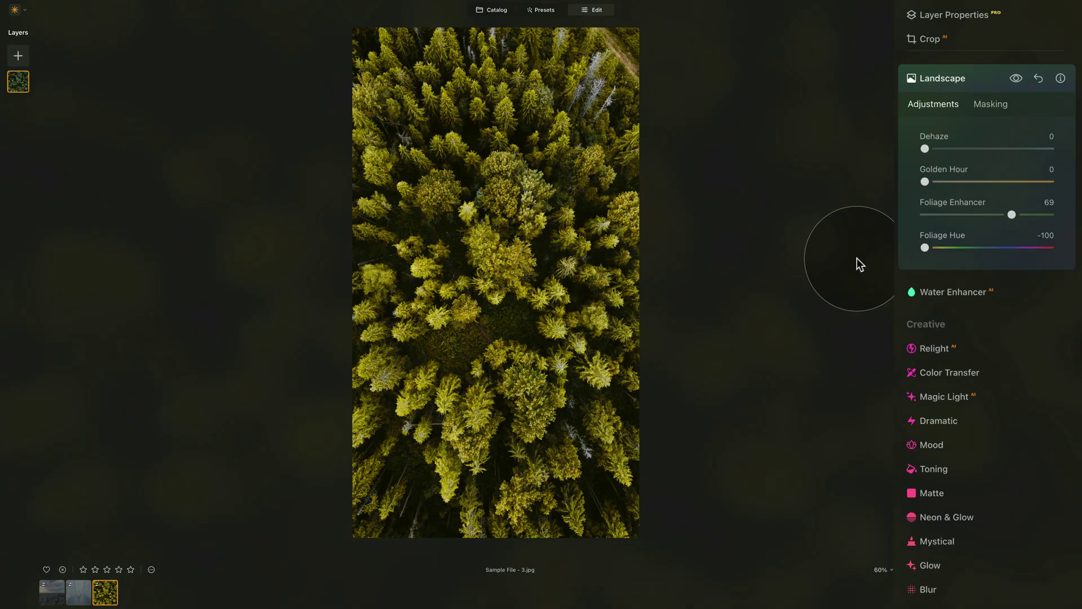
pyautogui.moveTo(925, 247); pyautogui.dragTo(966, 249)
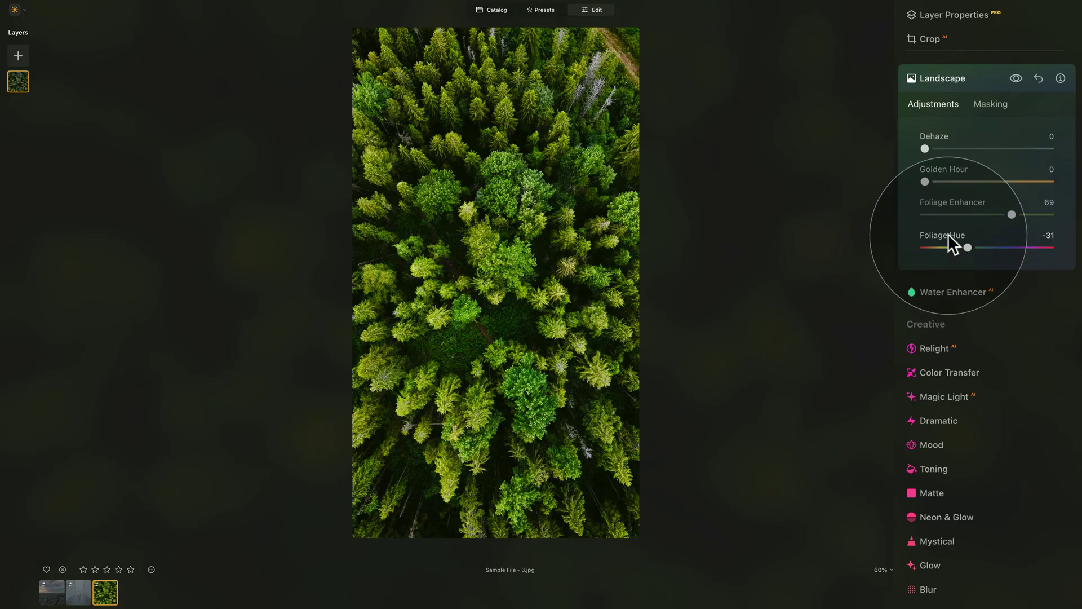
pyautogui.doubleClick(948, 235)
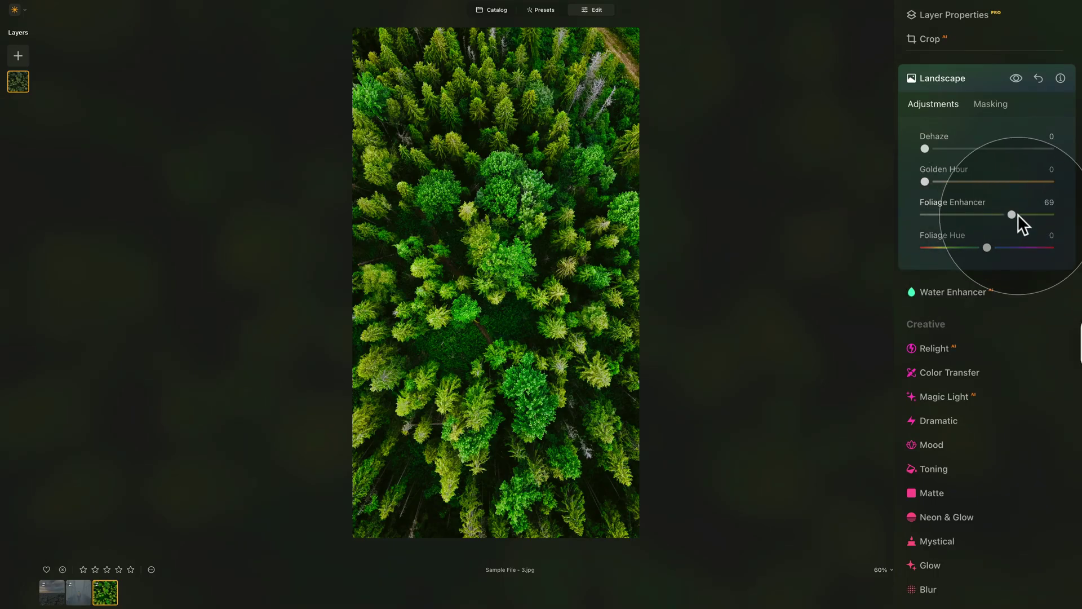
pyautogui.moveTo(1015, 214); pyautogui.dragTo(964, 213)
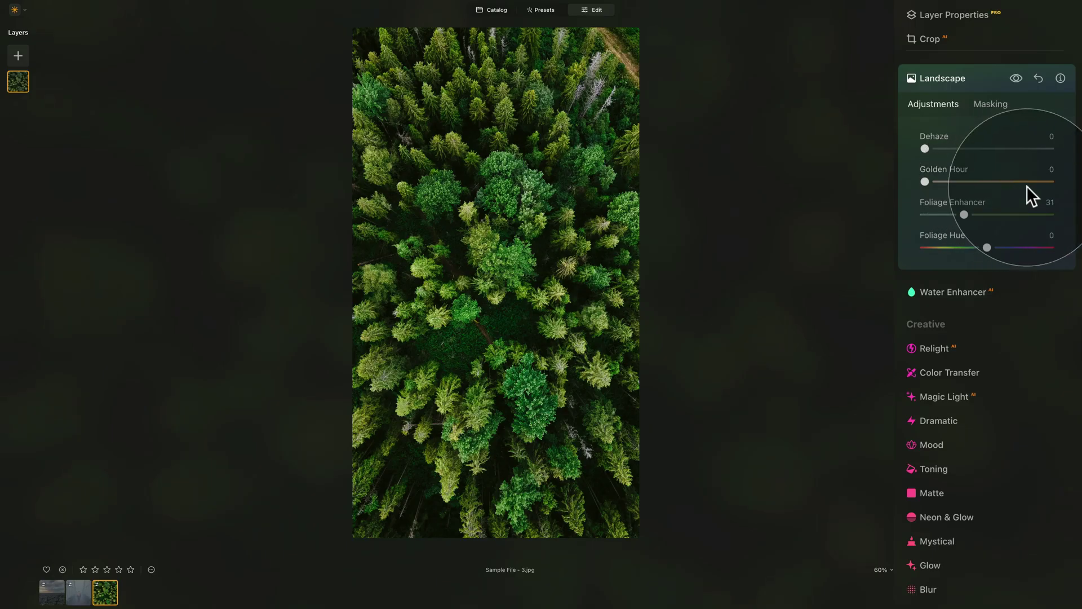
# - Toggle the Landscape effect off and on to compare, then reset its sliders to zero
pyautogui.click(1017, 76)
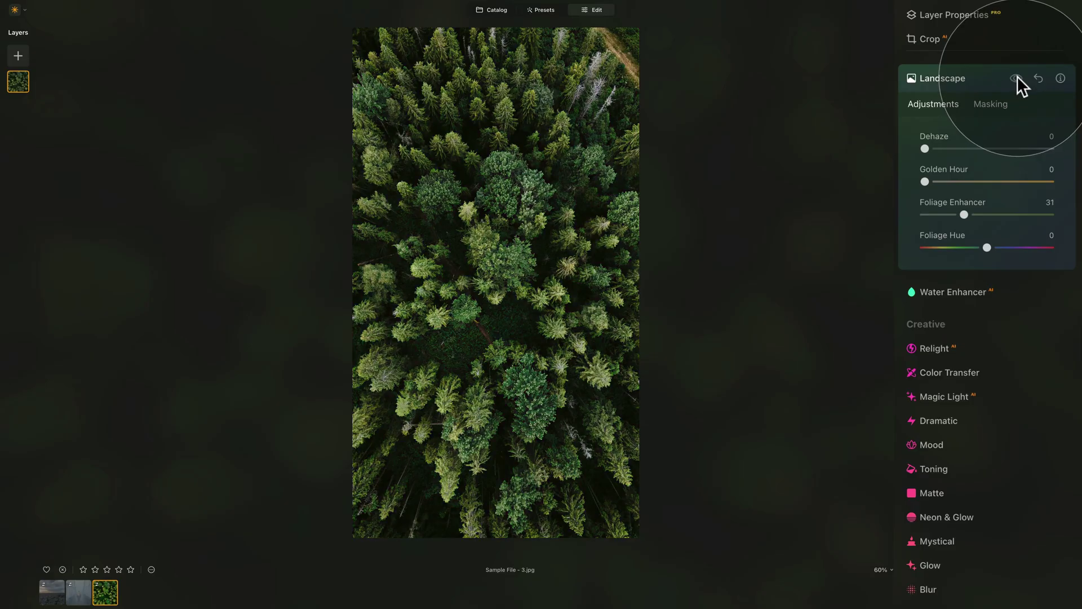
pyautogui.click(1017, 76)
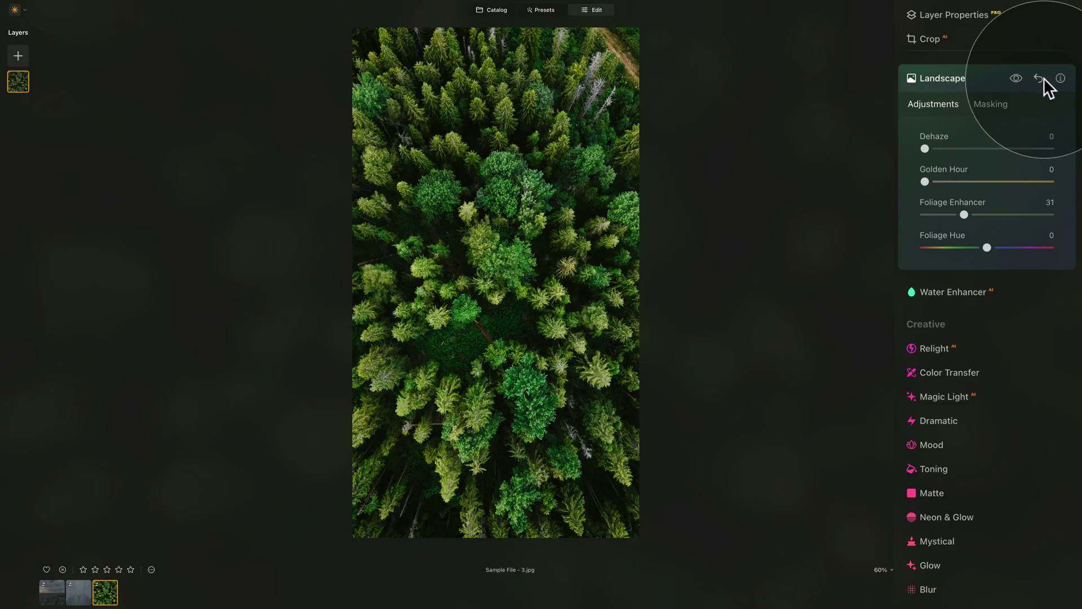
pyautogui.click(1037, 77)
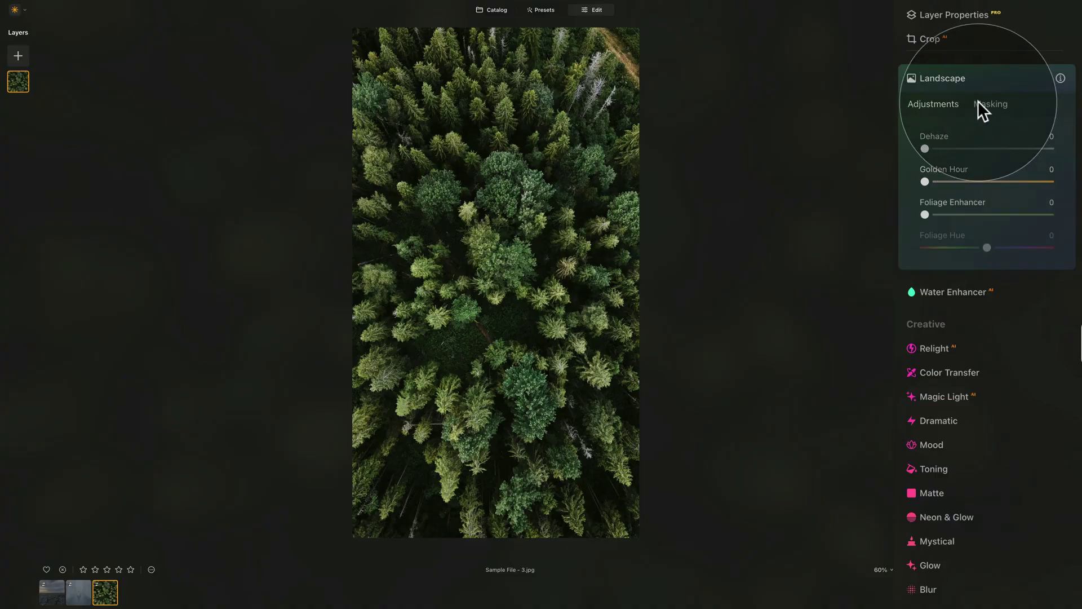
# - Switch to the foggy bridge photo and revert it to its original state
pyautogui.click(78, 593)
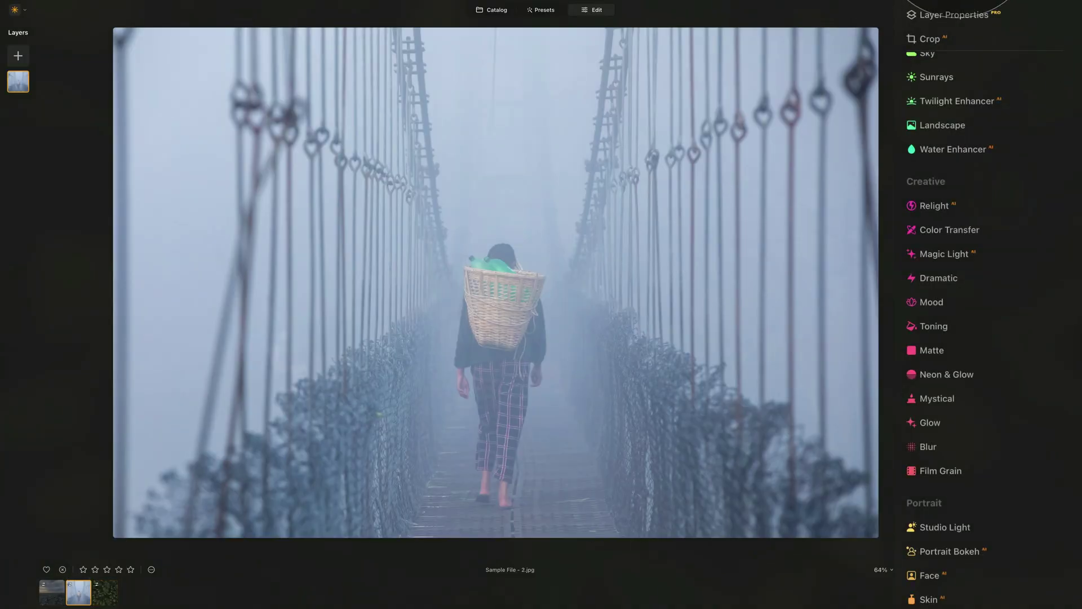
pyautogui.rightClick(447, 129)
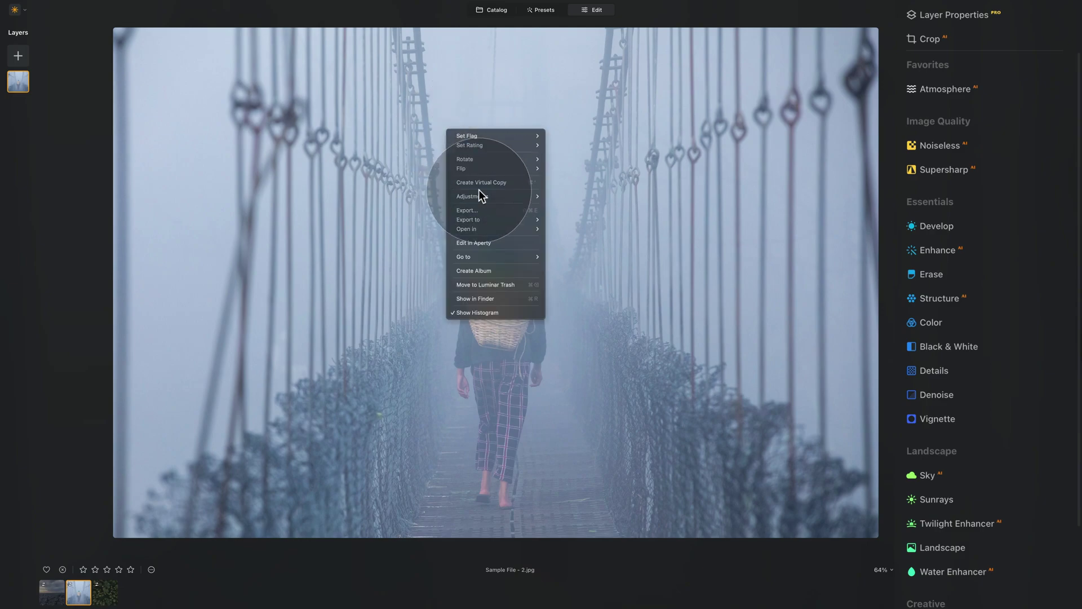
pyautogui.moveTo(483, 195)
pyautogui.click(606, 233)
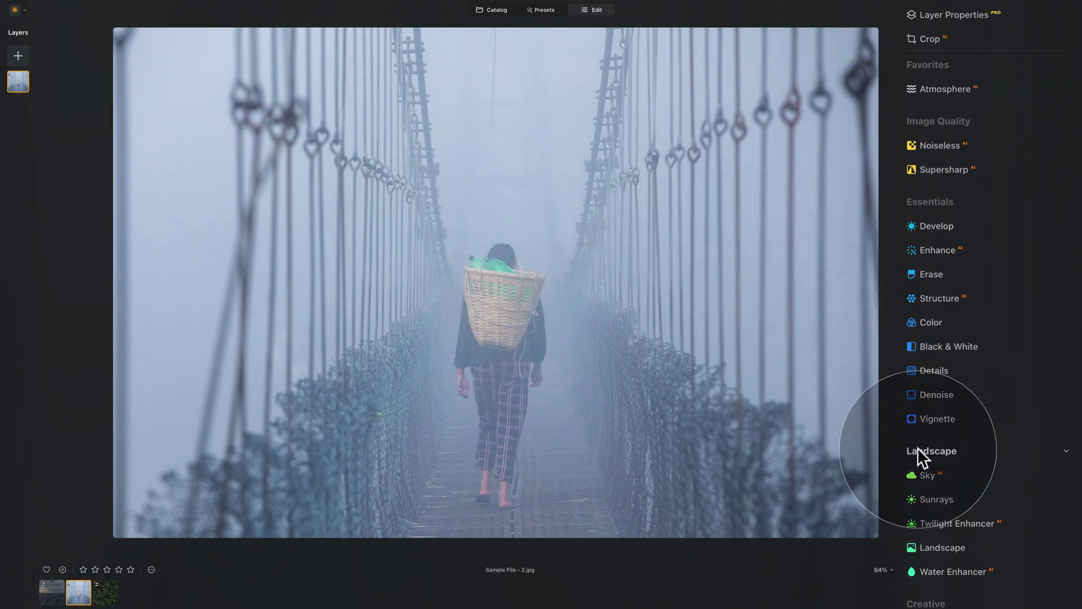
# - Expand Landscape and raise Dehaze to 100 to cut the fog
pyautogui.scroll(-1, 924, 458)
pyautogui.click(942, 523)
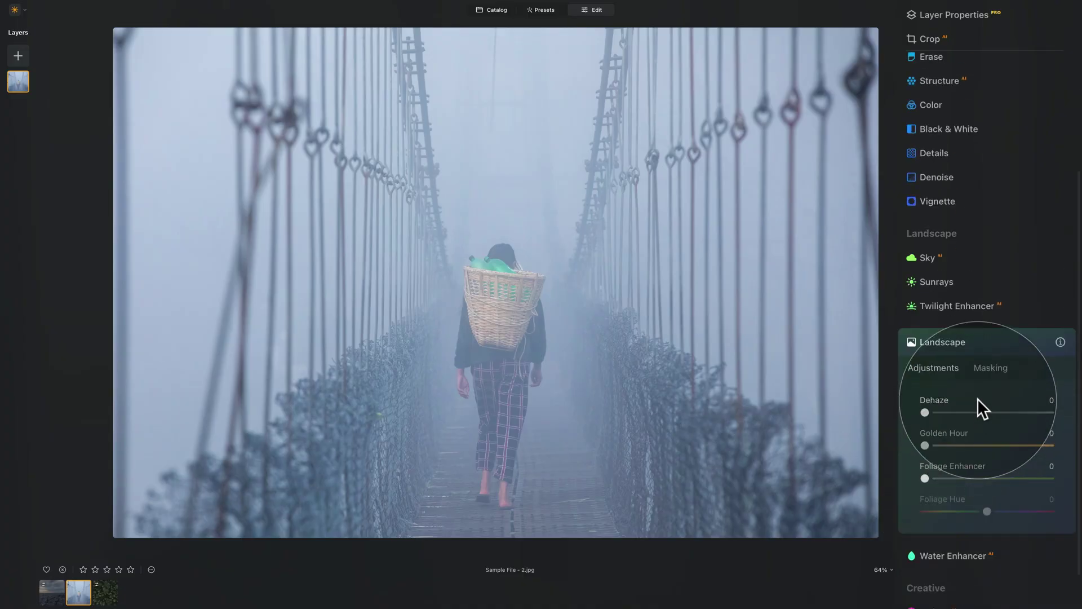
pyautogui.moveTo(925, 212); pyautogui.dragTo(1053, 212)
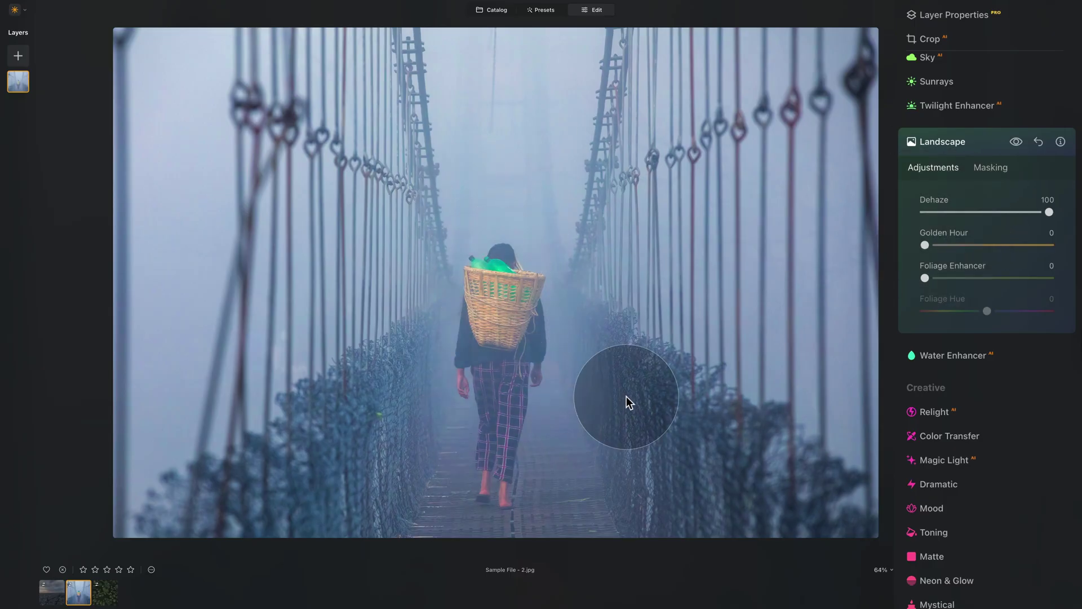
# - Add a Radial Gradient mask to Landscape, sized and positioned as an oval over the walking woman
pyautogui.click(991, 167)
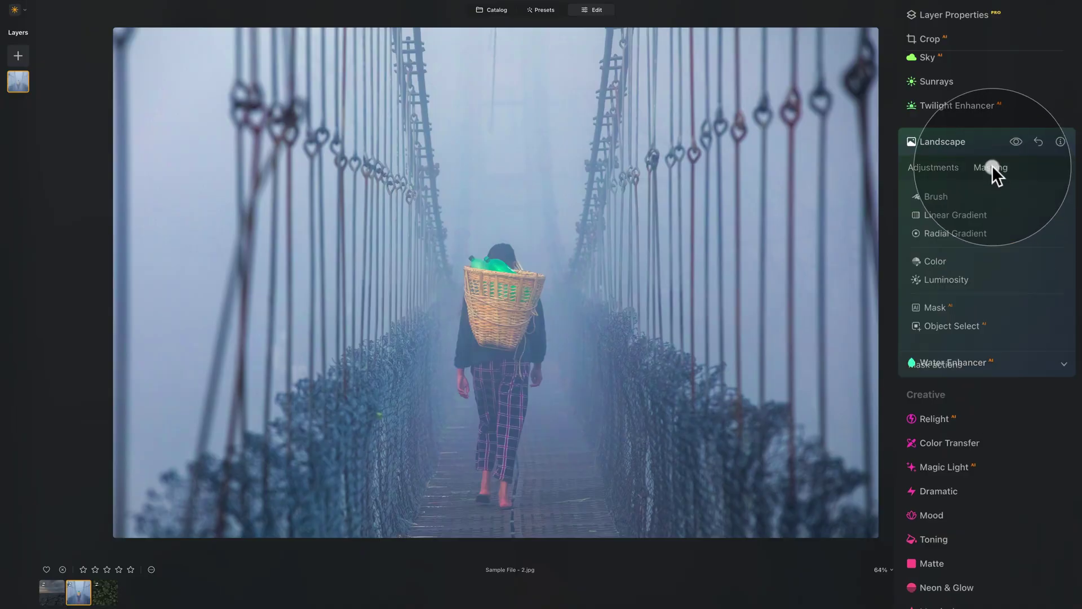
pyautogui.click(944, 233)
pyautogui.click(509, 346)
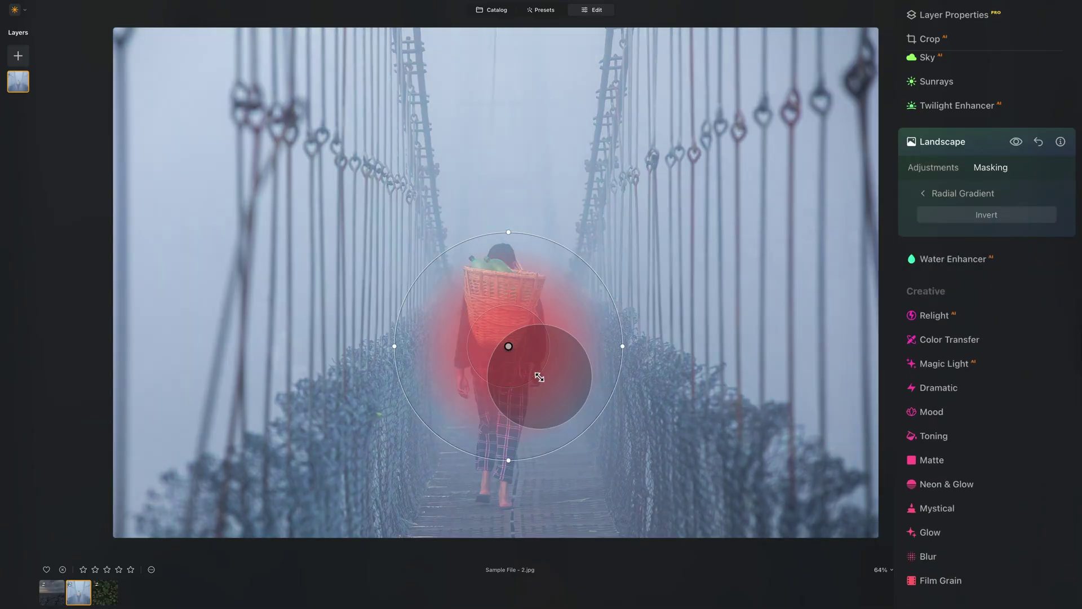
pyautogui.moveTo(541, 378); pyautogui.dragTo(570, 398)
pyautogui.moveTo(532, 323); pyautogui.dragTo(527, 347)
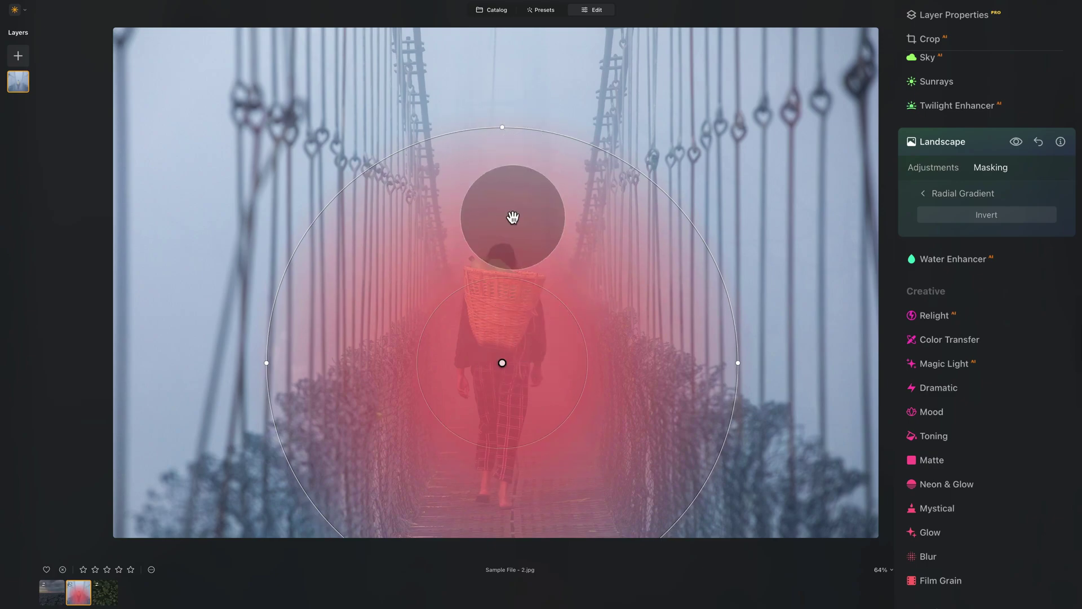
pyautogui.moveTo(267, 363); pyautogui.dragTo(320, 366)
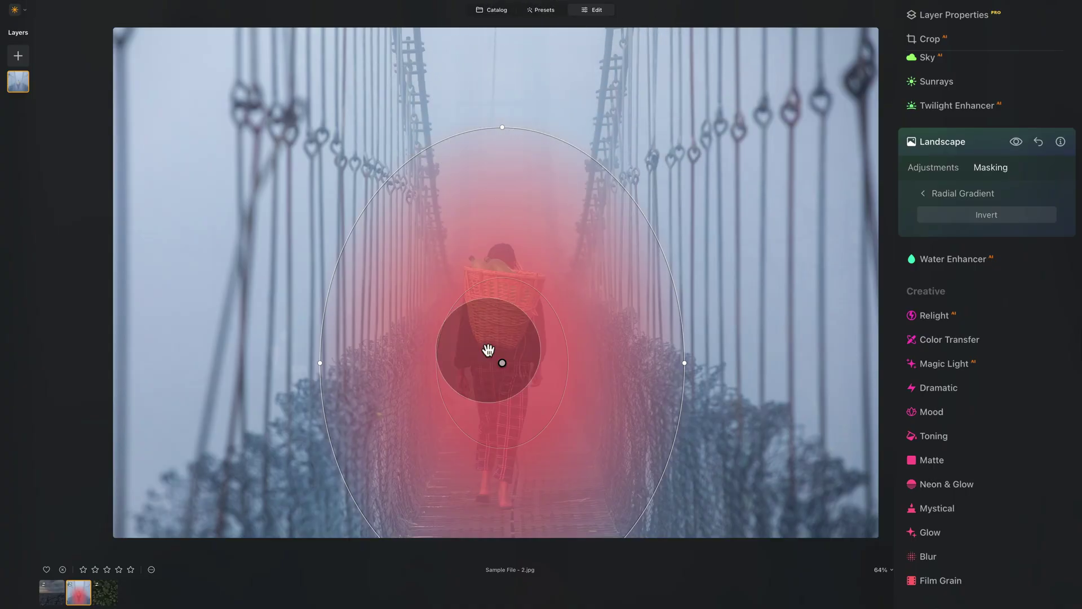
pyautogui.moveTo(502, 362)
pyautogui.mouseDown()
pyautogui.moveTo(505, 387)
pyautogui.moveTo(504, 368)
pyautogui.mouseUp()
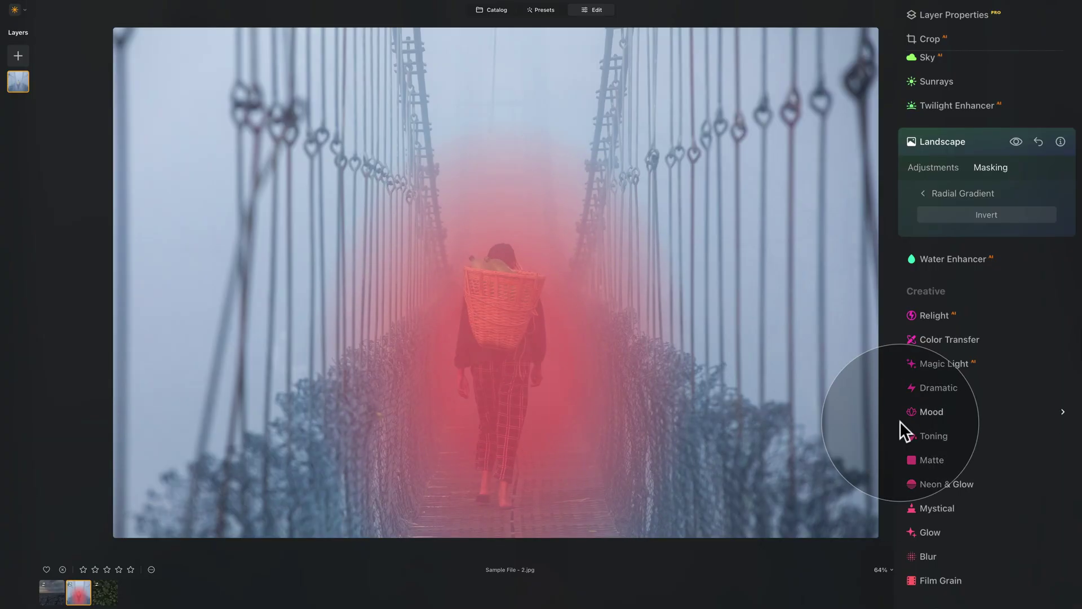
pyautogui.click(922, 194)
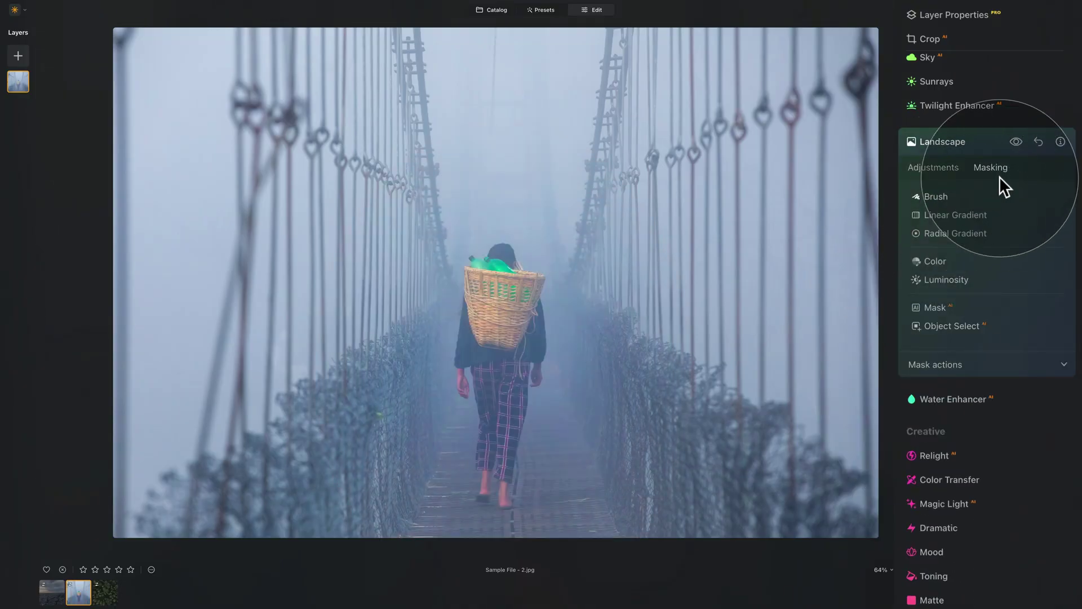
# - Compare the masked effect, lower Landscape Dehaze from 100 to 67, and compare again
pyautogui.click(1016, 141)
pyautogui.click(1016, 141)
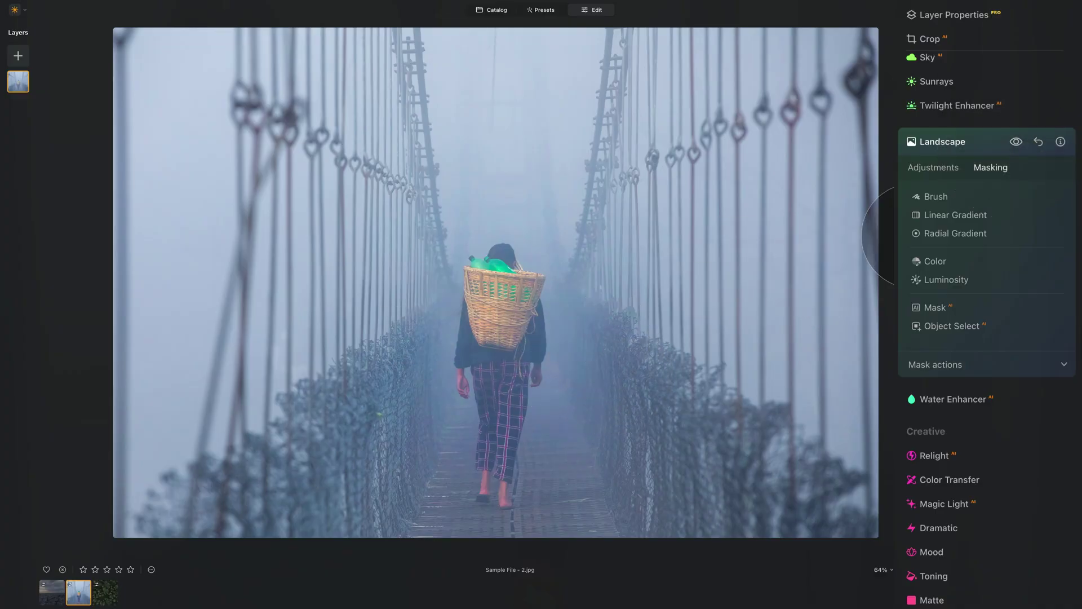
pyautogui.click(933, 168)
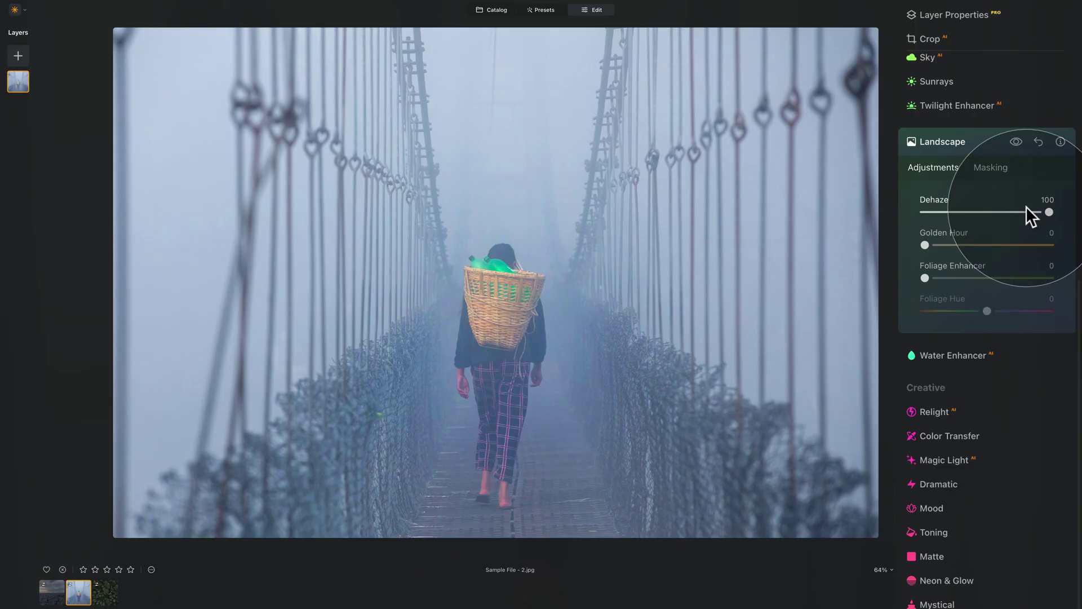
pyautogui.moveTo(1047, 212); pyautogui.dragTo(1008, 220)
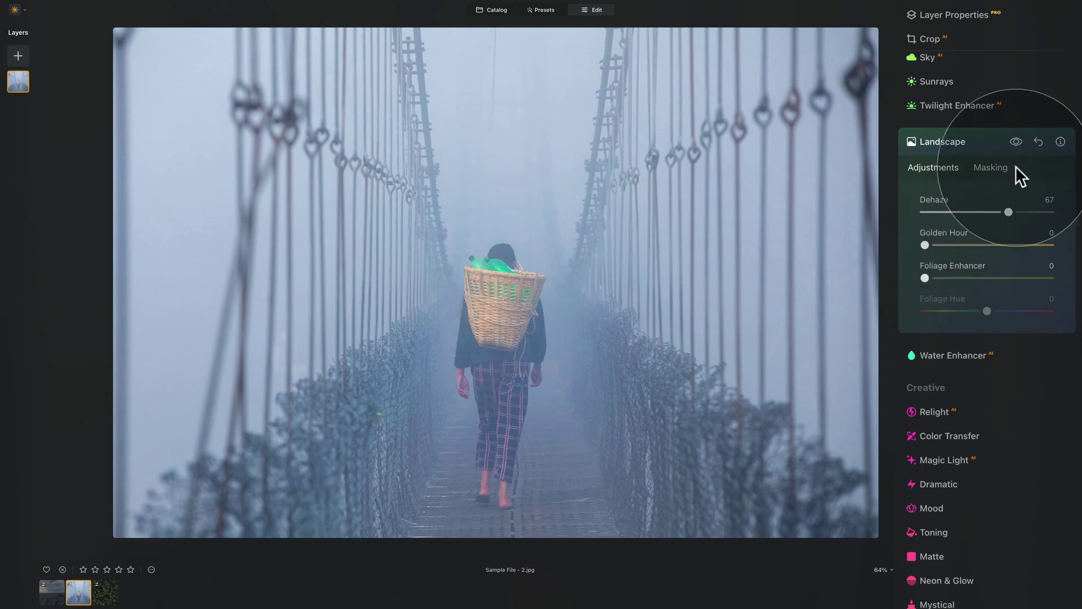
pyautogui.click(1017, 142)
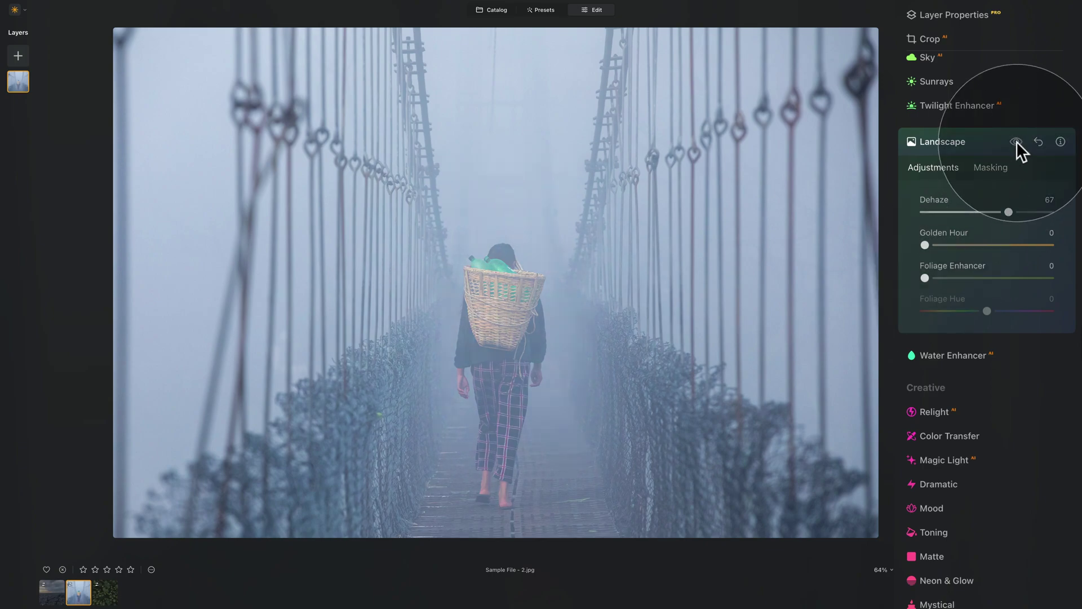
pyautogui.click(1016, 141)
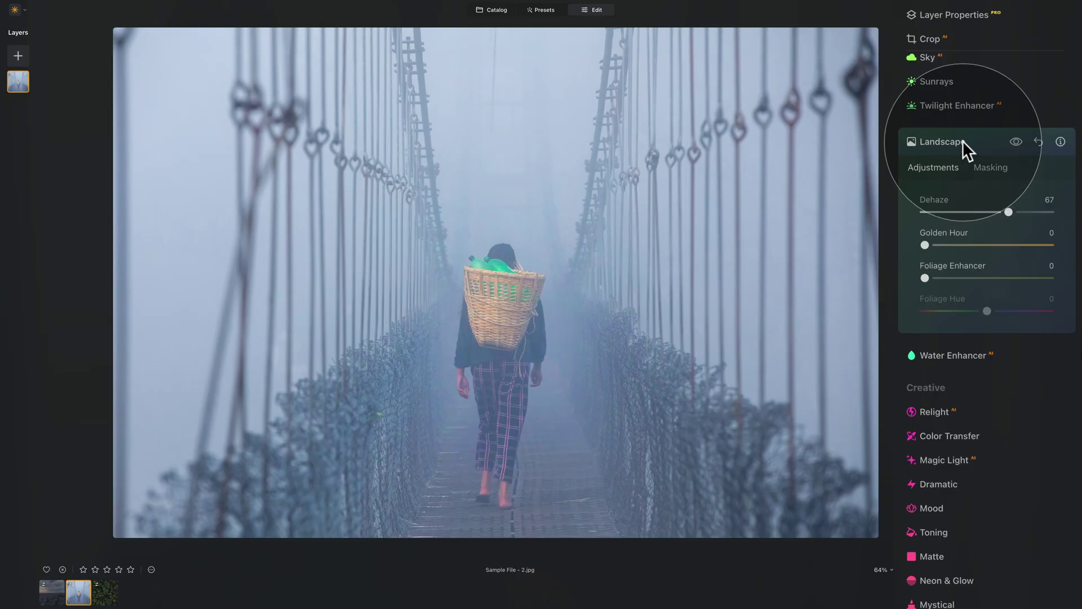
# - Reset the first Landscape Dehaze and set it to 100, then add a second Landscape with Dehaze 100
pyautogui.click(1038, 142)
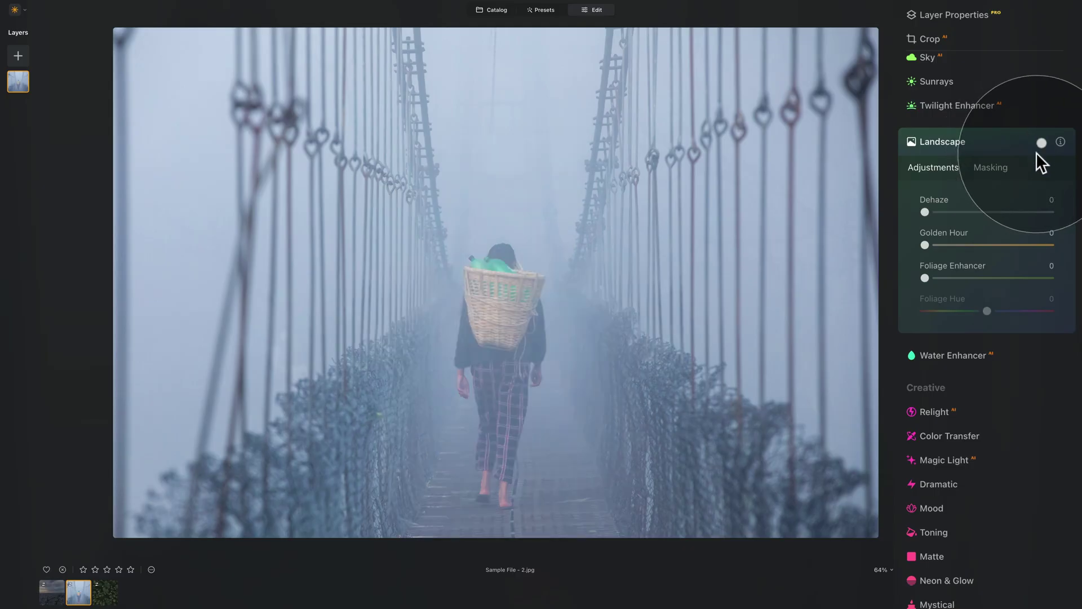
pyautogui.moveTo(925, 212); pyautogui.dragTo(1053, 212)
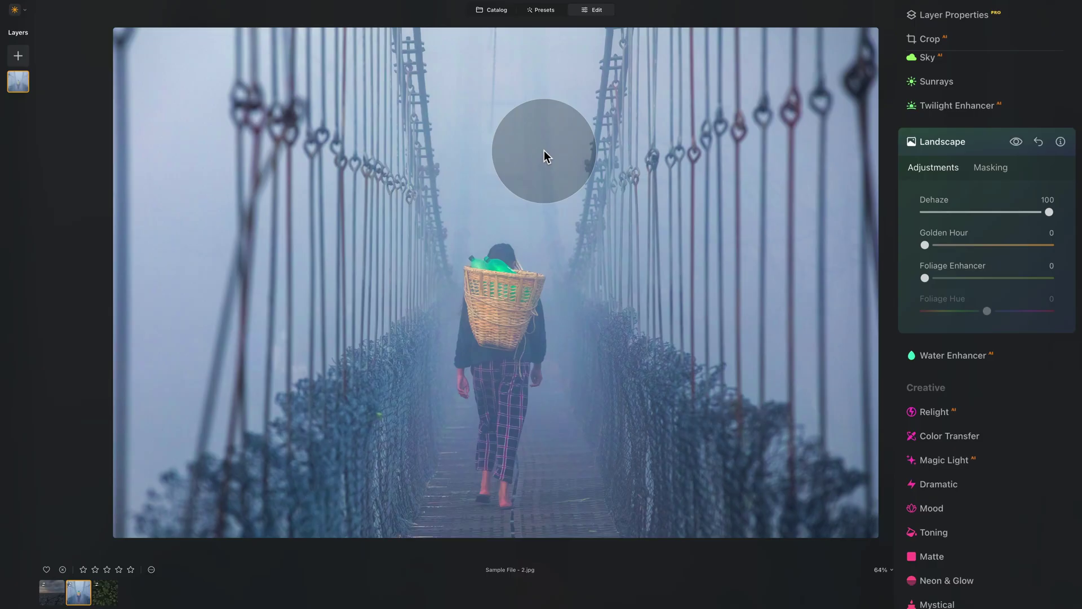
pyautogui.click(983, 144)
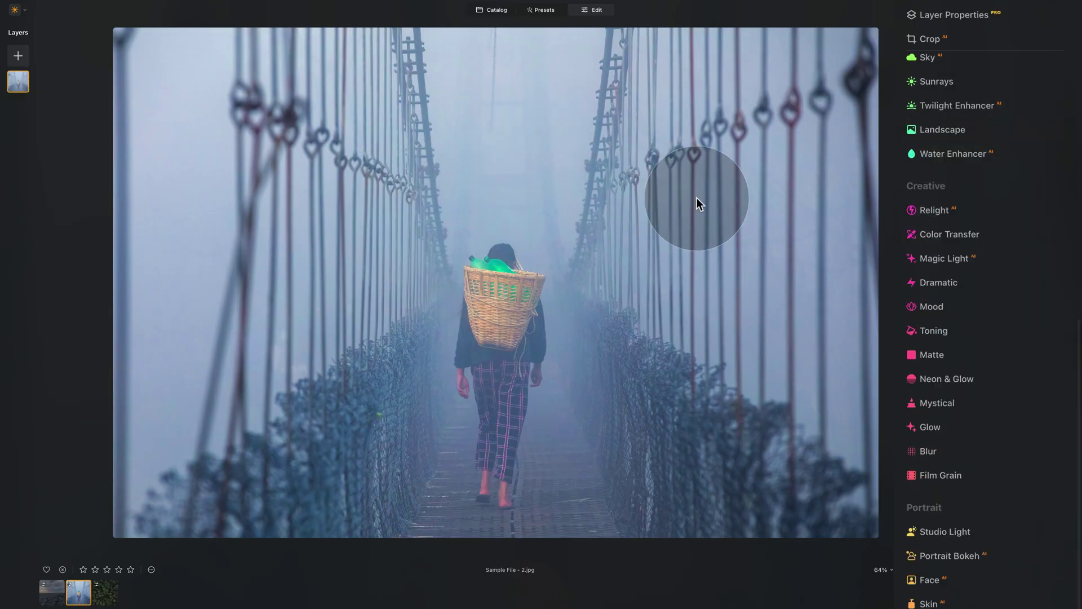
pyautogui.click(941, 135)
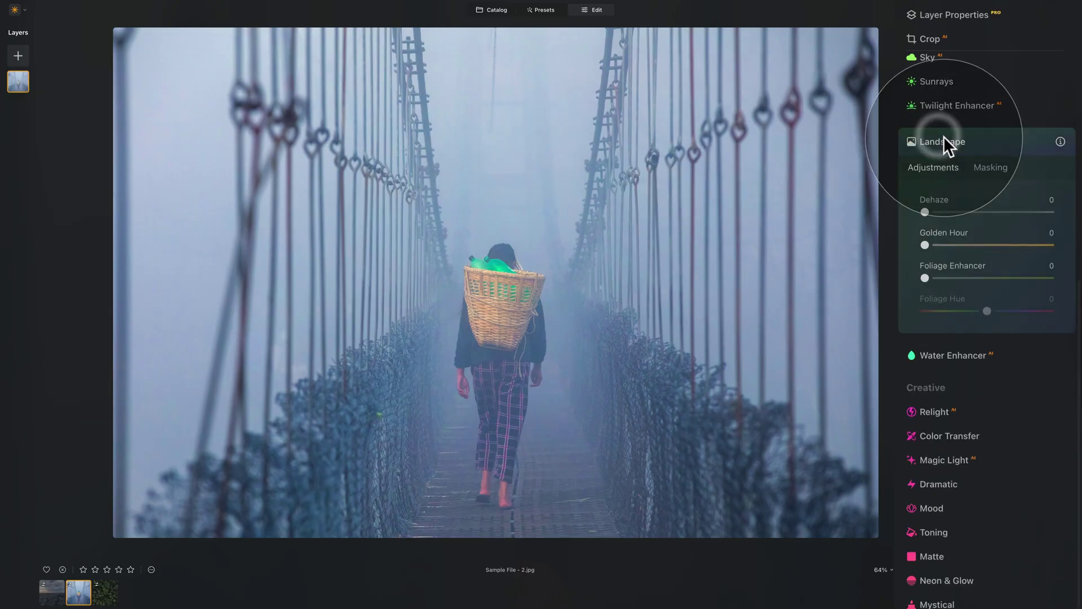
pyautogui.moveTo(965, 212); pyautogui.dragTo(1050, 212)
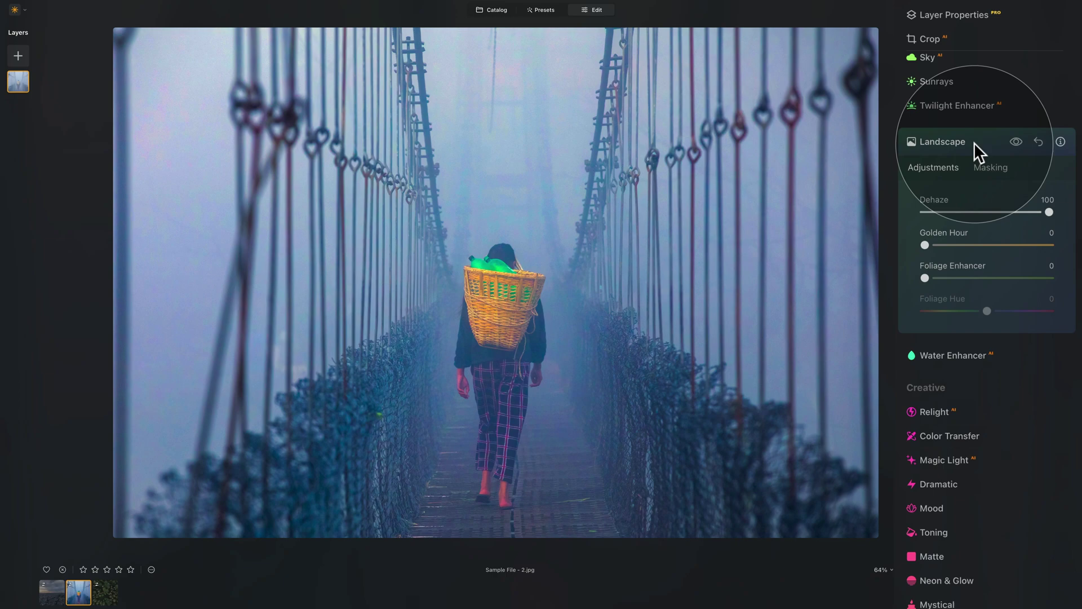
# - Collapse the Landscape settings and return the Tools list to the top
pyautogui.click(1015, 172)
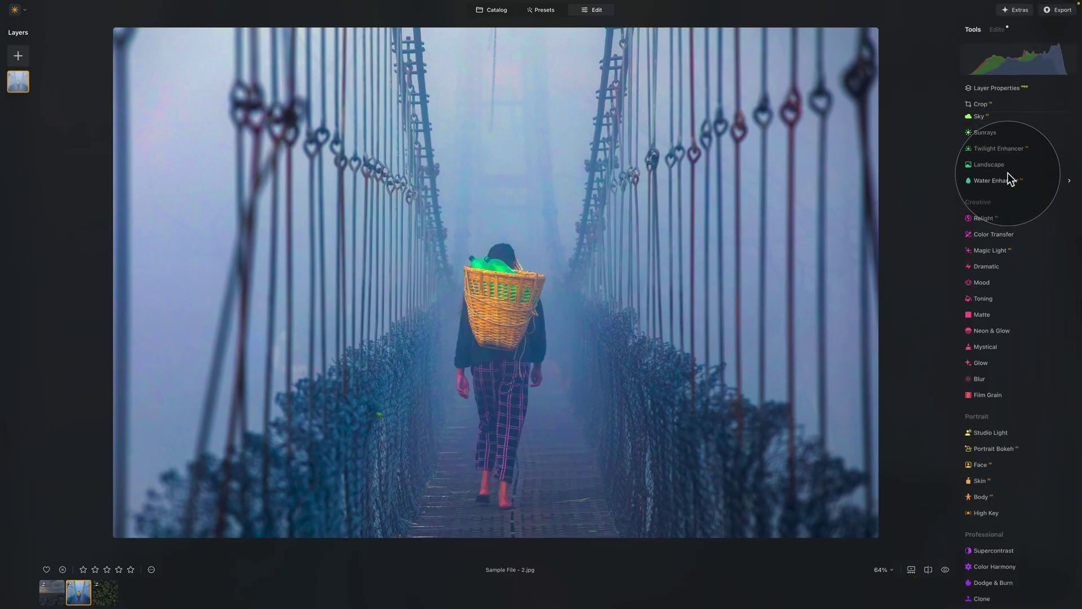
pyautogui.scroll(5, 1003, 287)
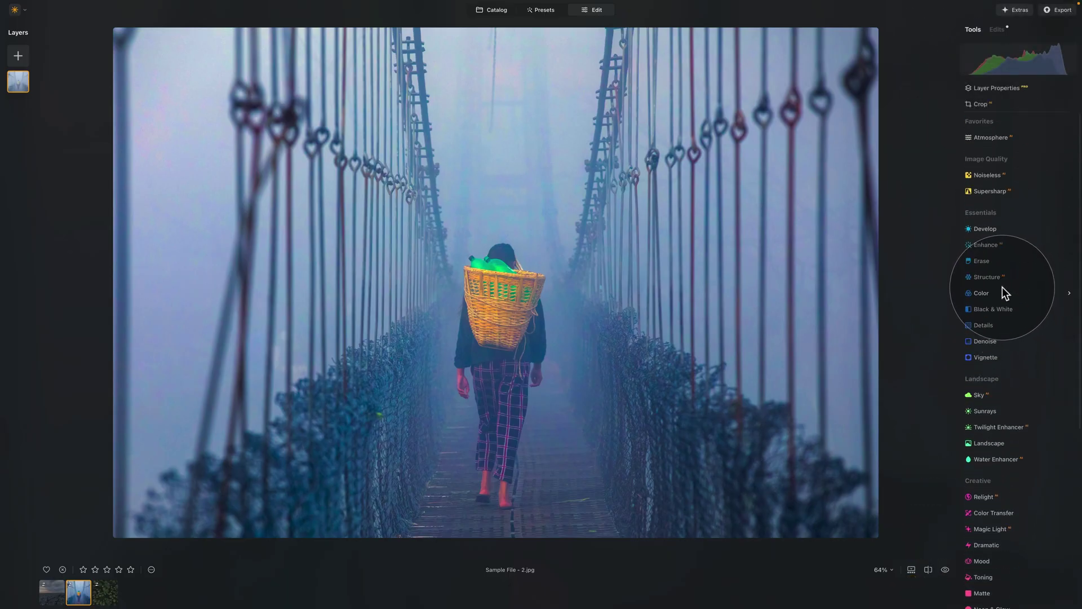